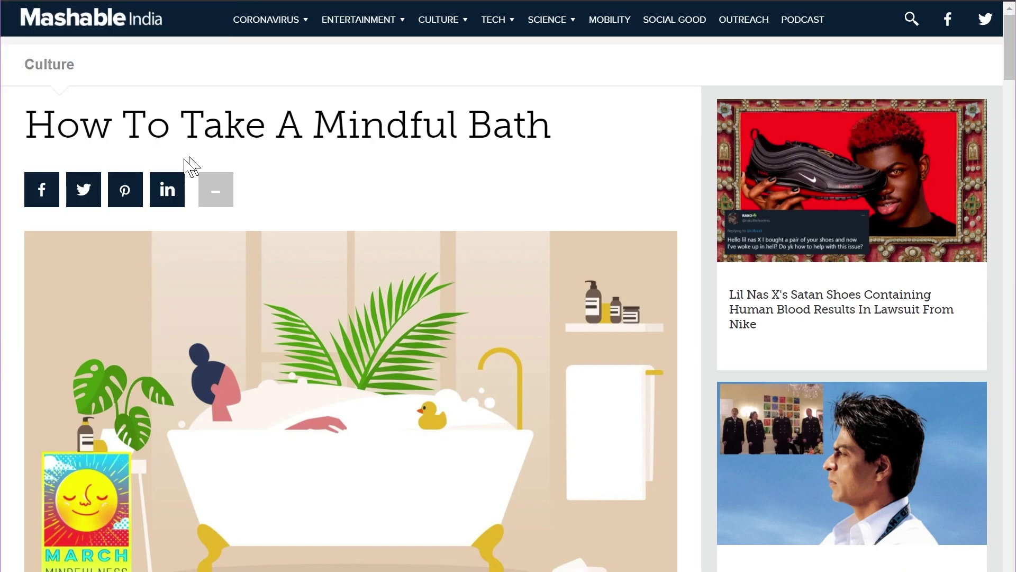
Preview the Facebook share dialog for the bath article, then close it
scroll(333, 206, down, 6)
scroll(338, 208, up, 6)
click(52, 194)
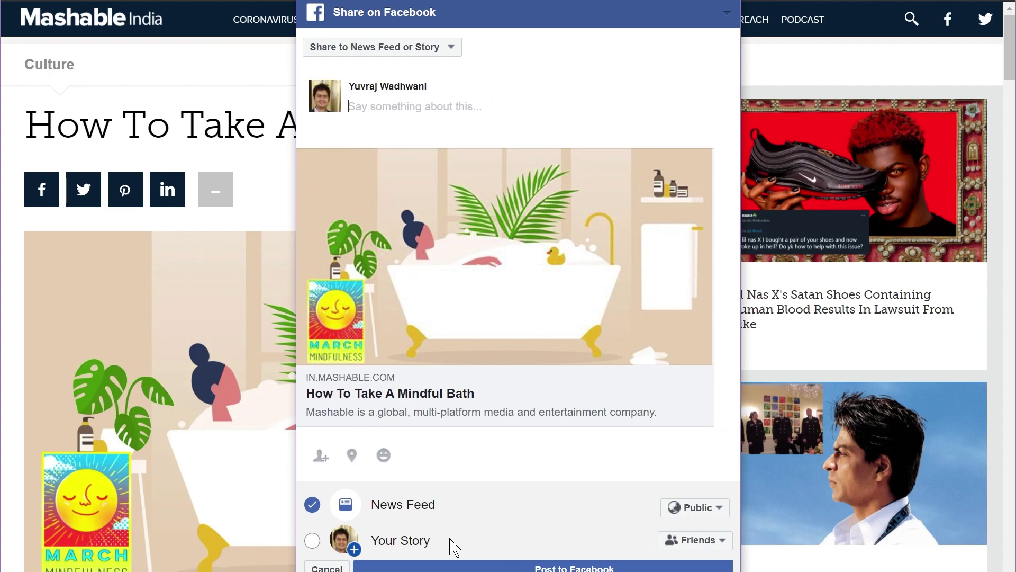
click(453, 567)
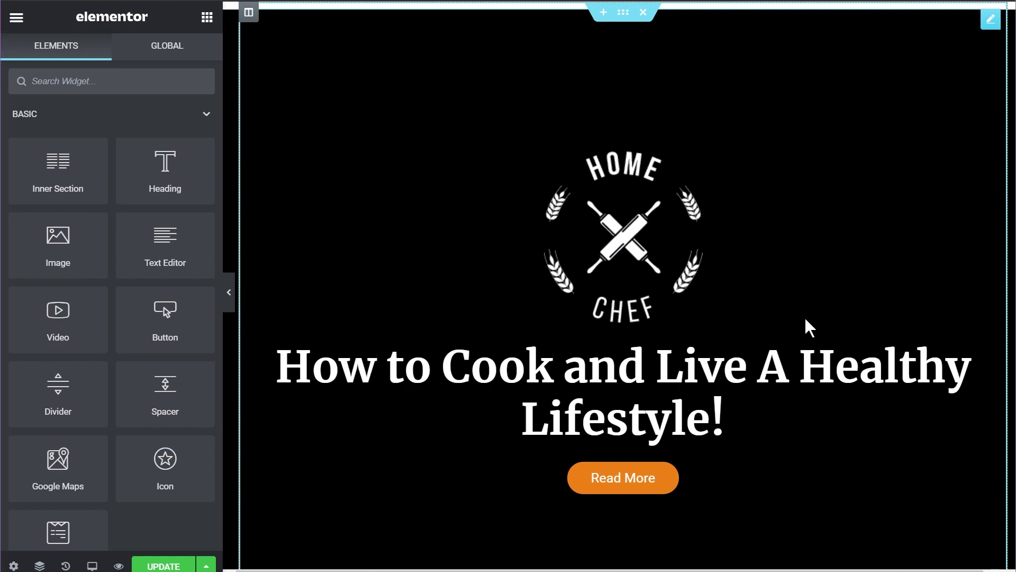
Scroll past the recipes and testimonial to the empty 'Drag widget here' section
scroll(797, 270, down, 15)
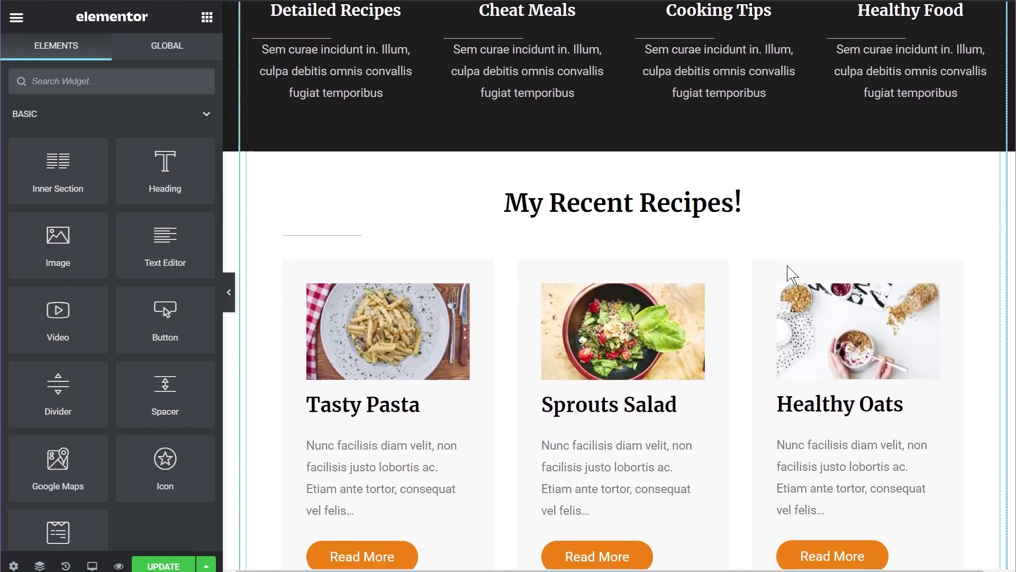
scroll(792, 273, down, 12)
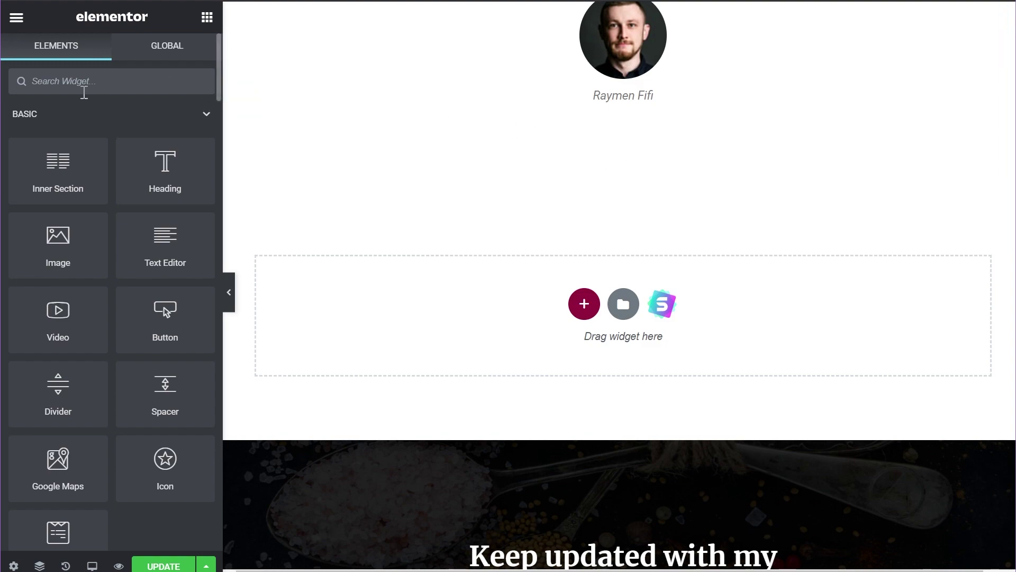
Search widgets for 'social' and drop the Social Share widget into the empty section
click(85, 92)
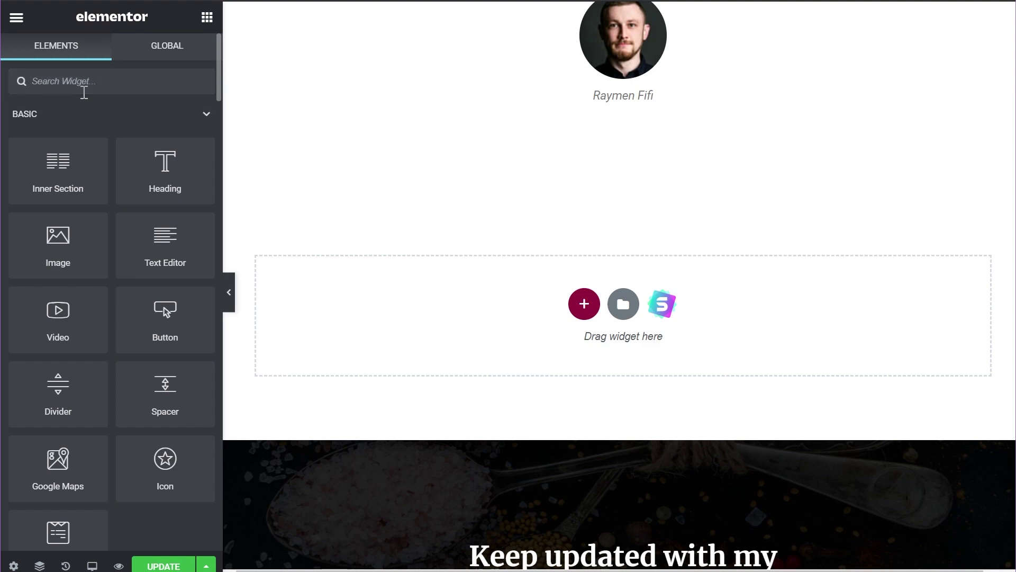
text(social)
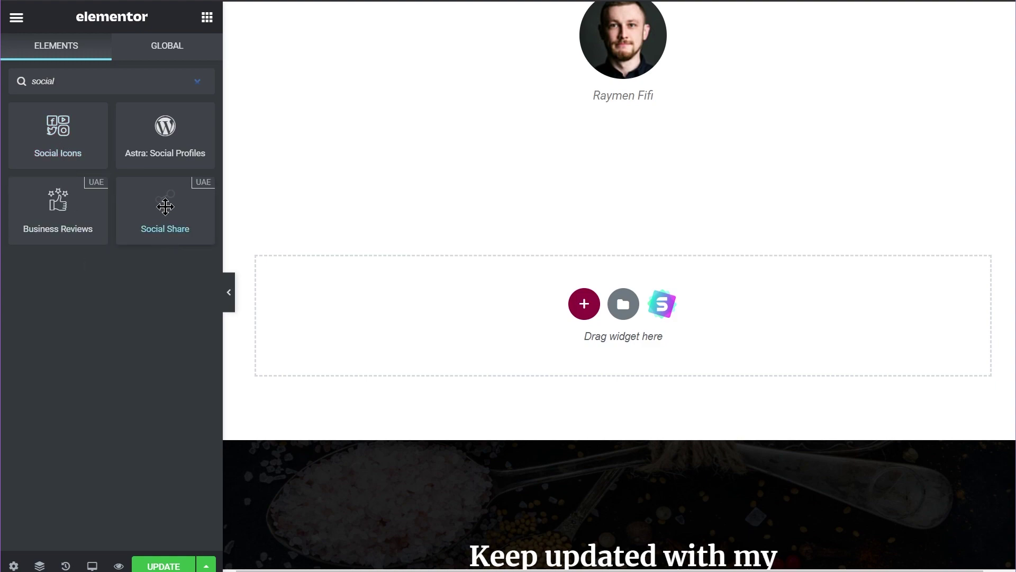
drag(165, 206, 550, 297)
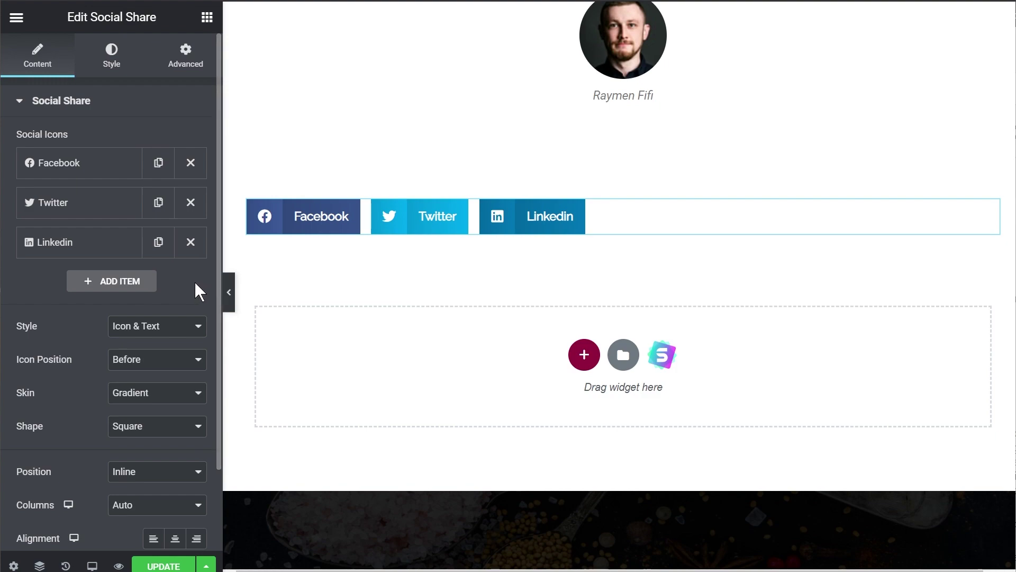
click(124, 284)
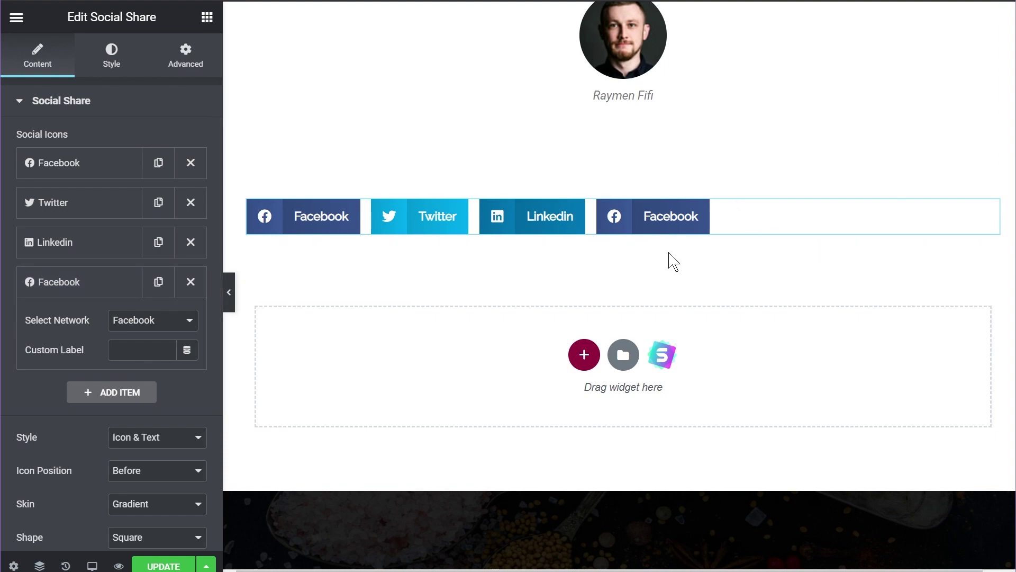
click(191, 321)
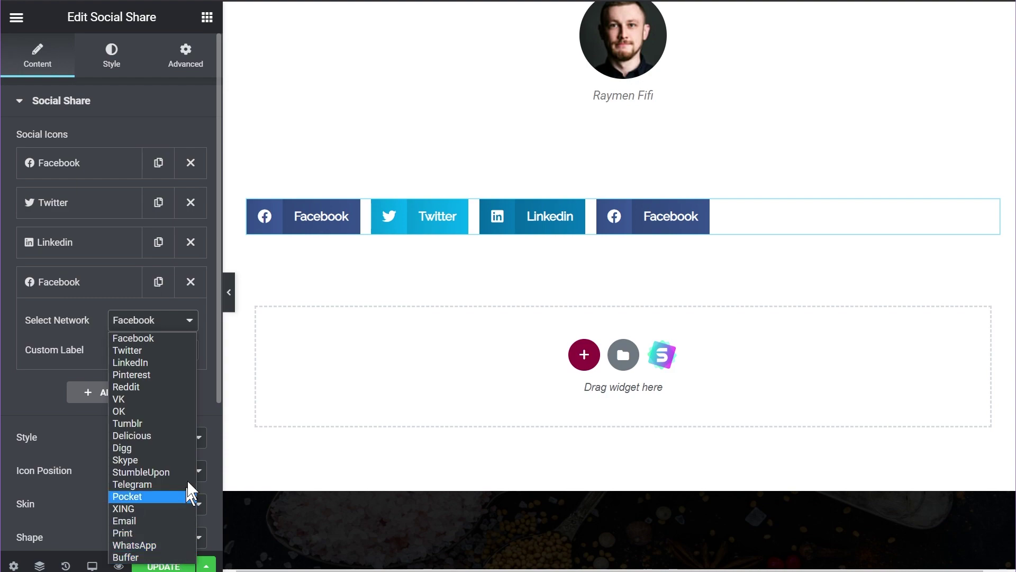
click(193, 285)
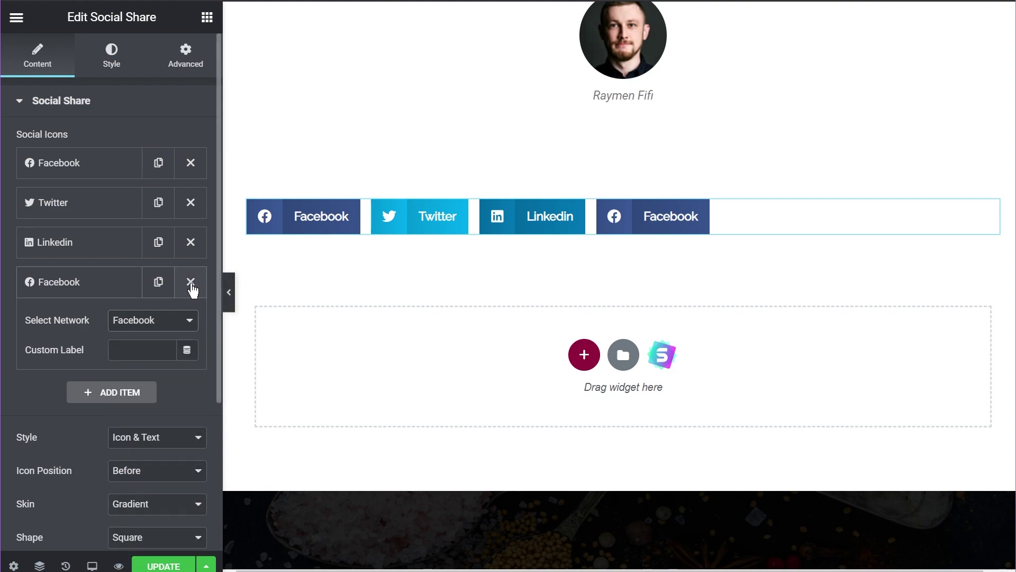
click(192, 284)
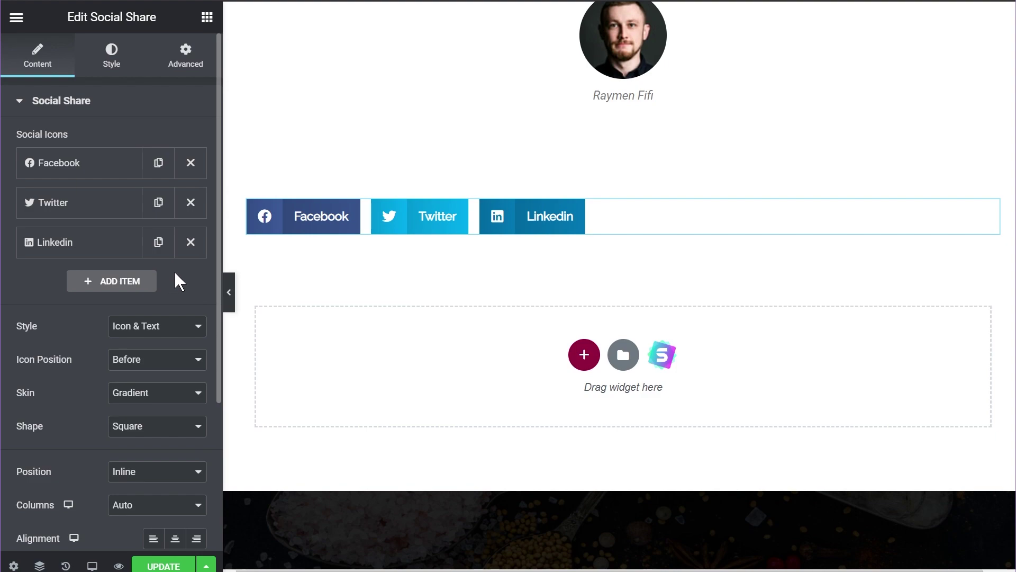
click(64, 246)
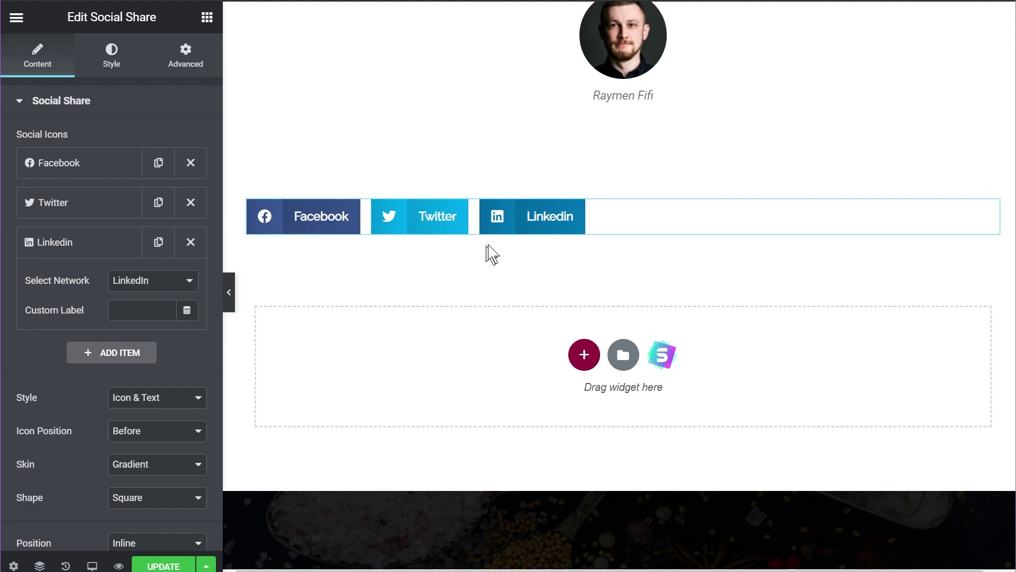
Try icon-only buttons, then restore Icon & Text with the icon before the label
click(192, 401)
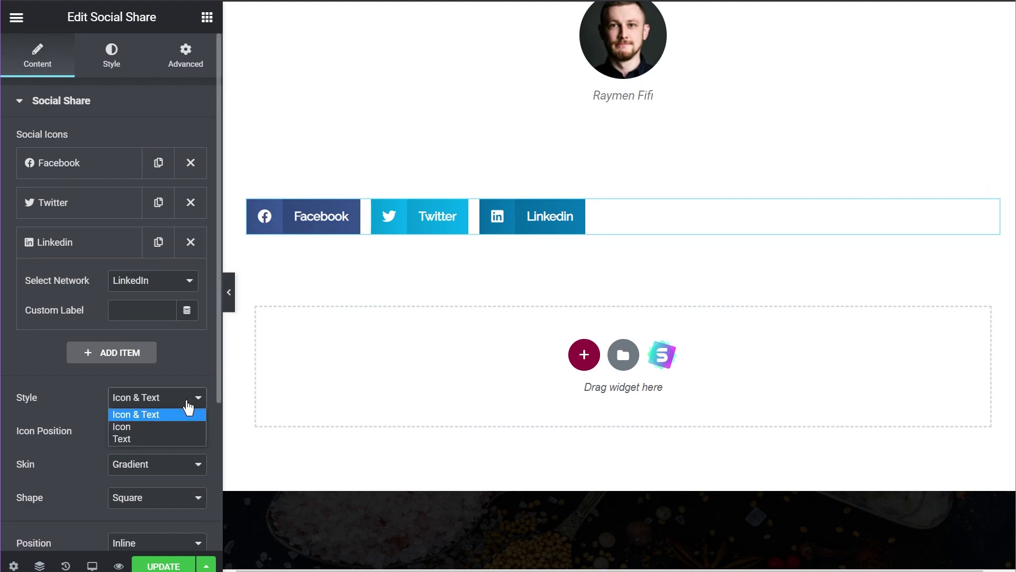
click(167, 427)
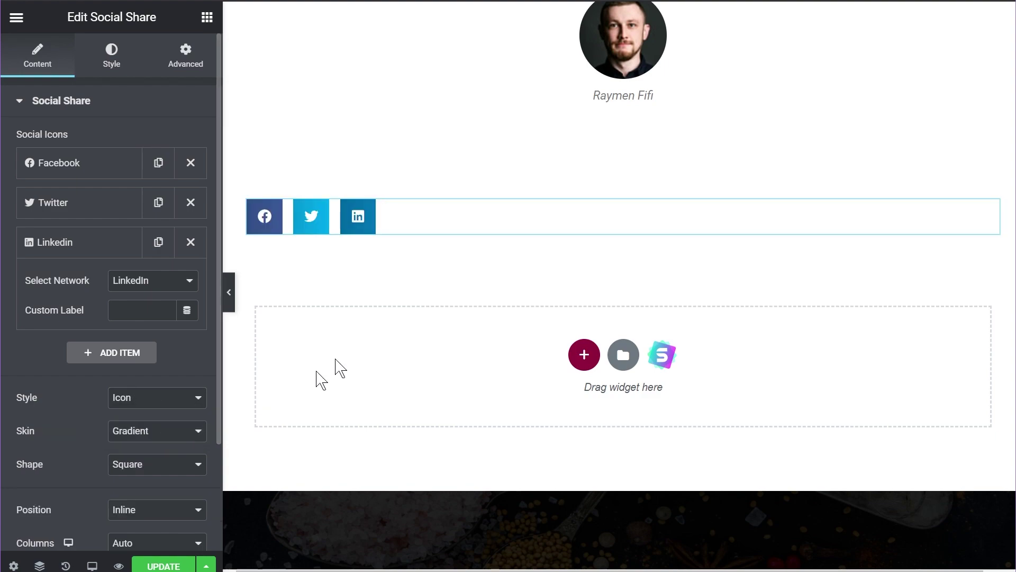
click(182, 411)
click(171, 415)
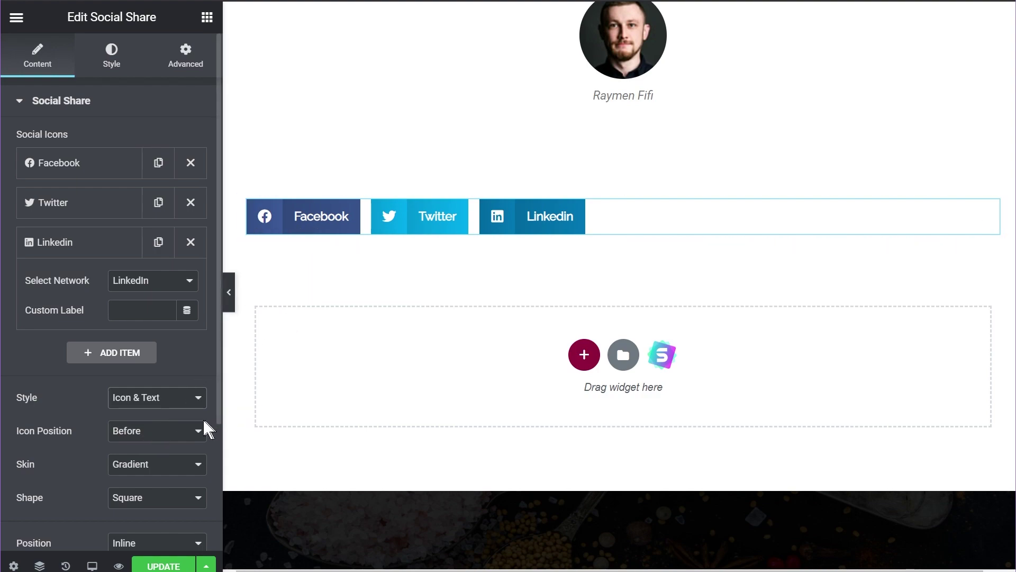
click(192, 431)
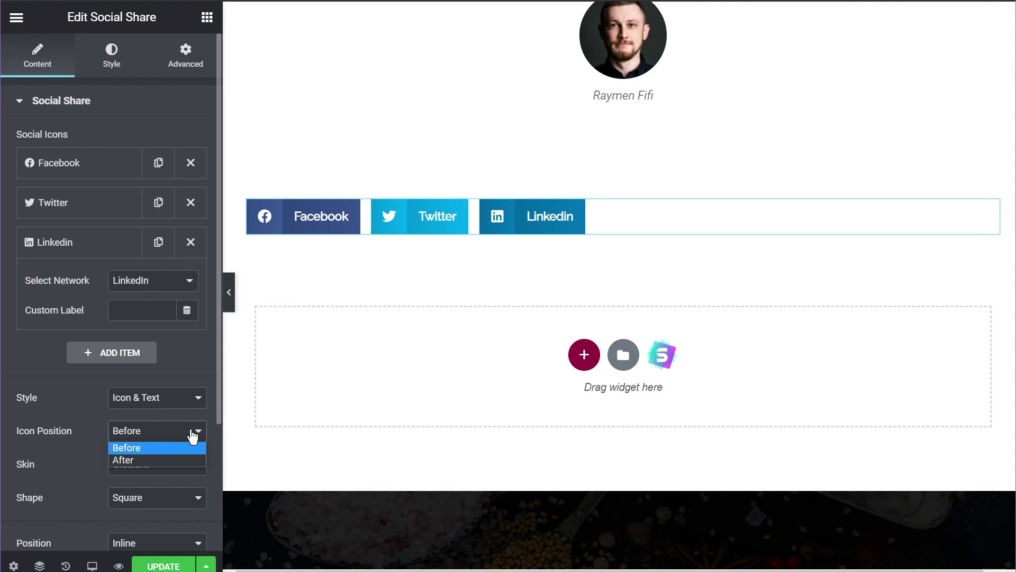
click(192, 435)
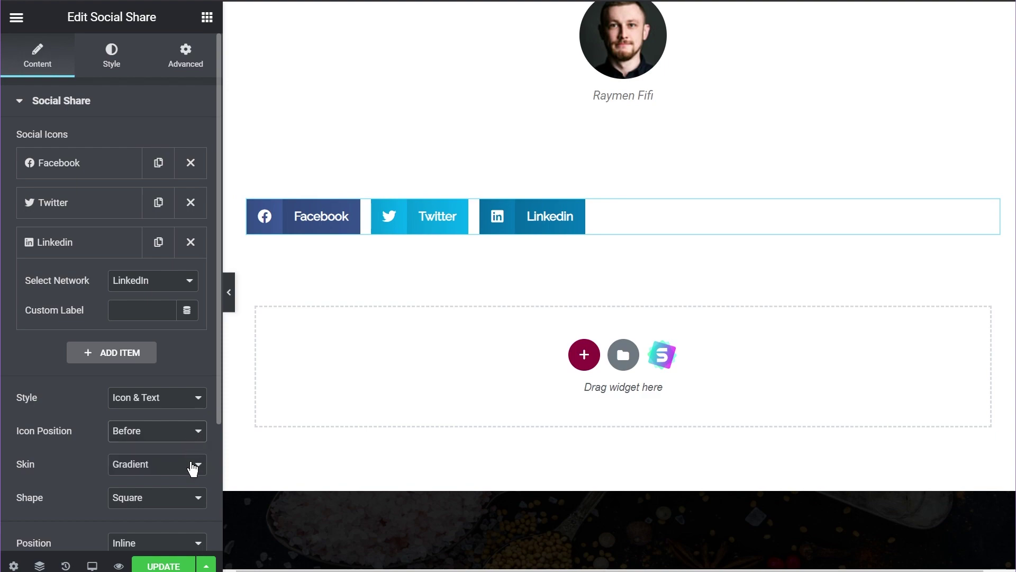
Set the share button skin to Boxed and the shape to Circle
key(End)
key(Up)
key(Up)
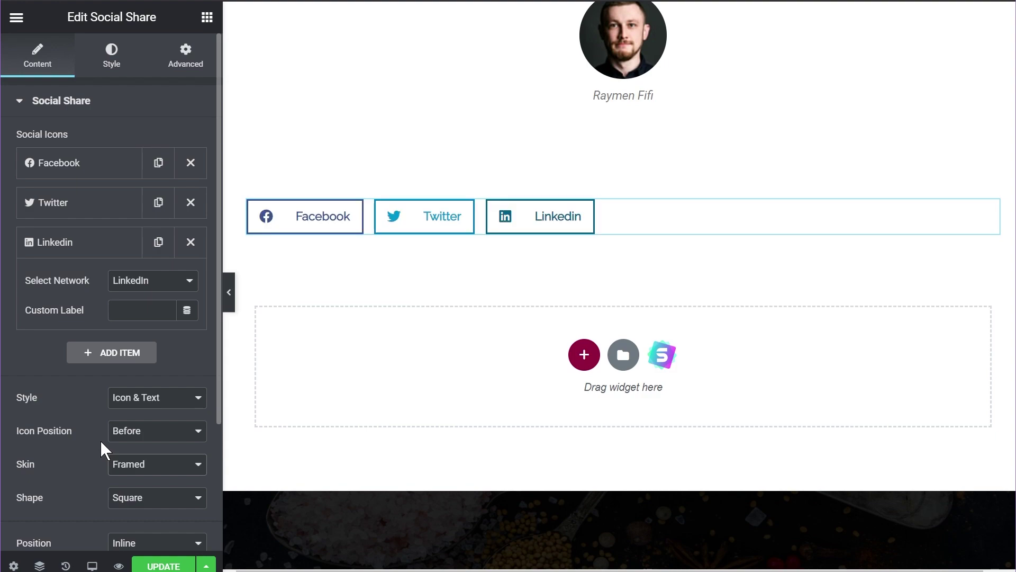
key(Up)
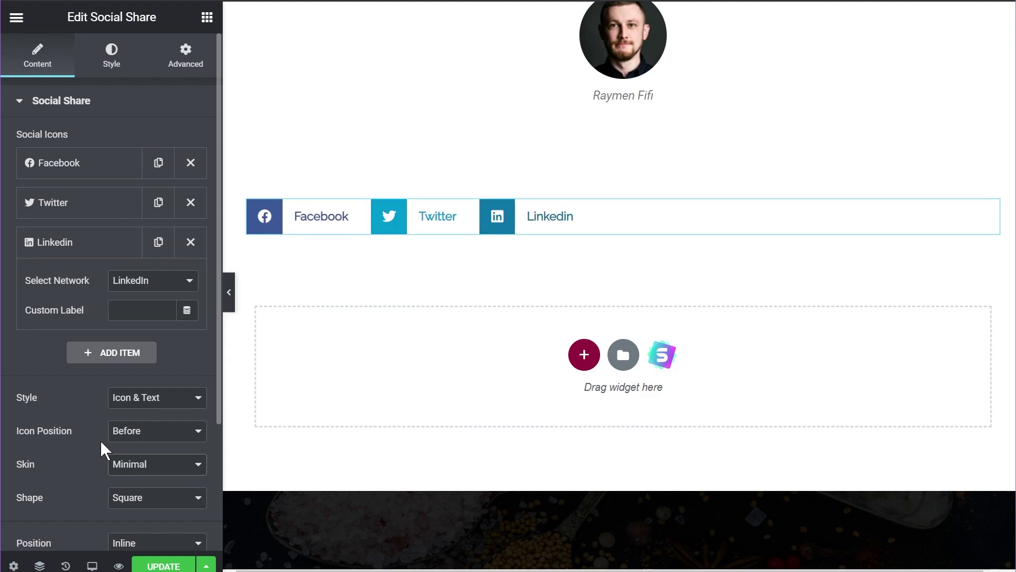
key(Down)
key(Down)
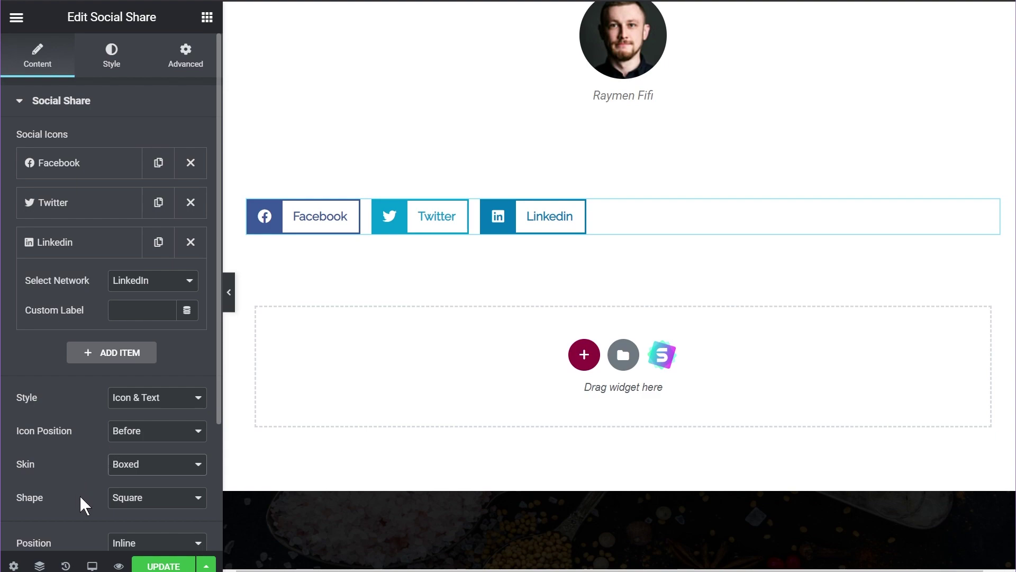
click(163, 506)
key(Down)
key(Down)
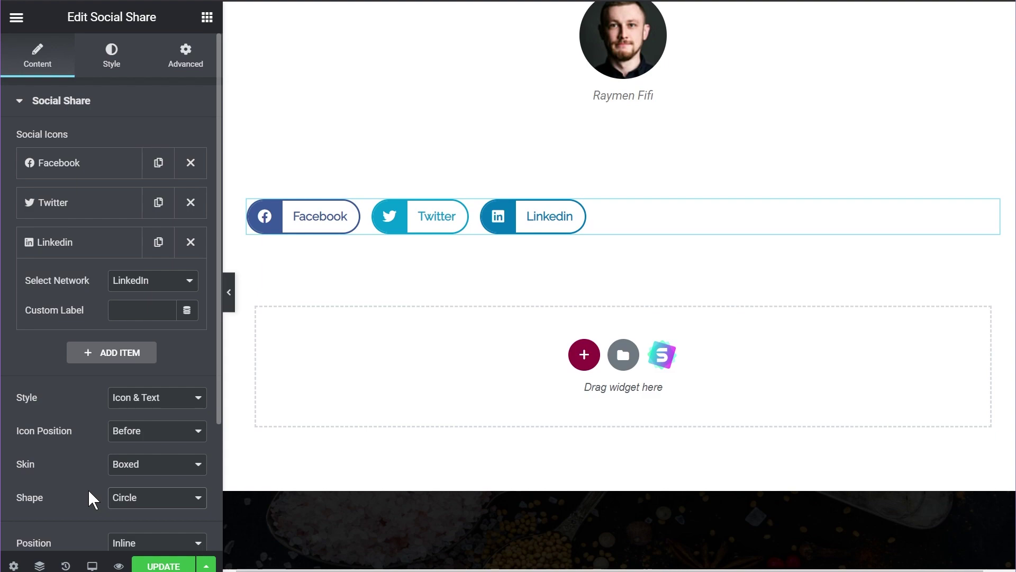
scroll(69, 377, down, 3)
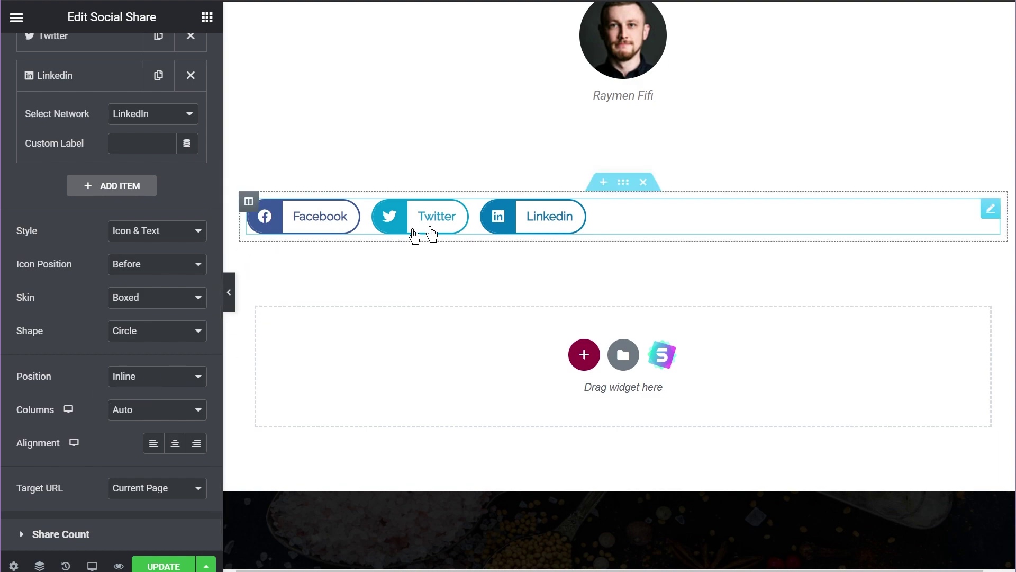
Set the widget's Position to Floating
click(170, 380)
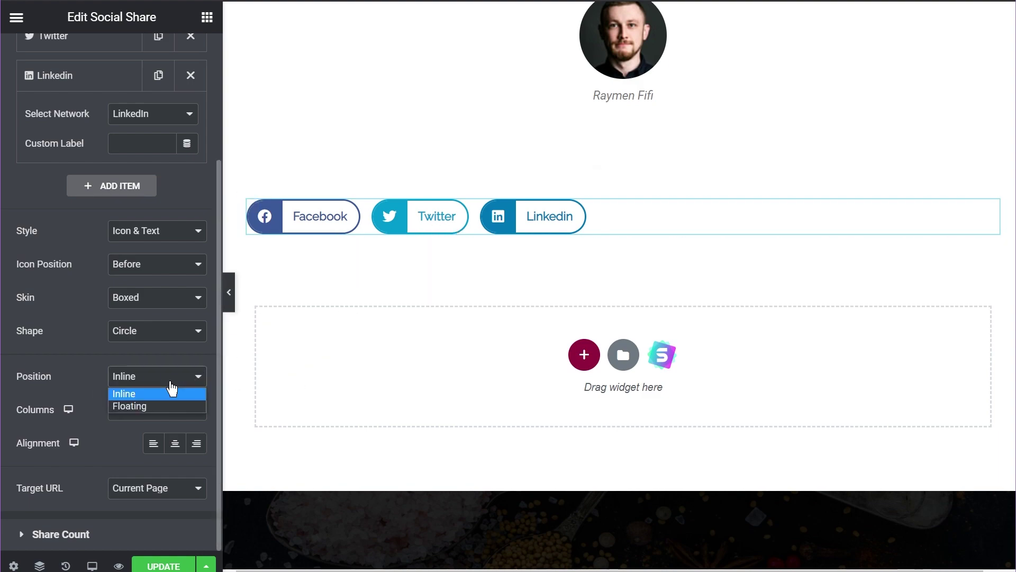
click(154, 405)
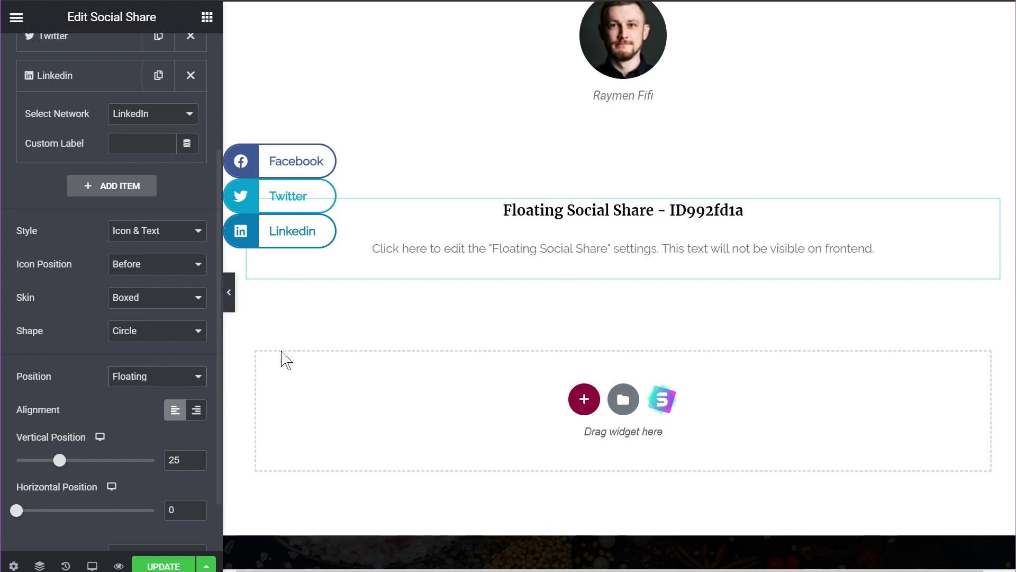
scroll(291, 358, up, 10)
scroll(305, 358, down, 10)
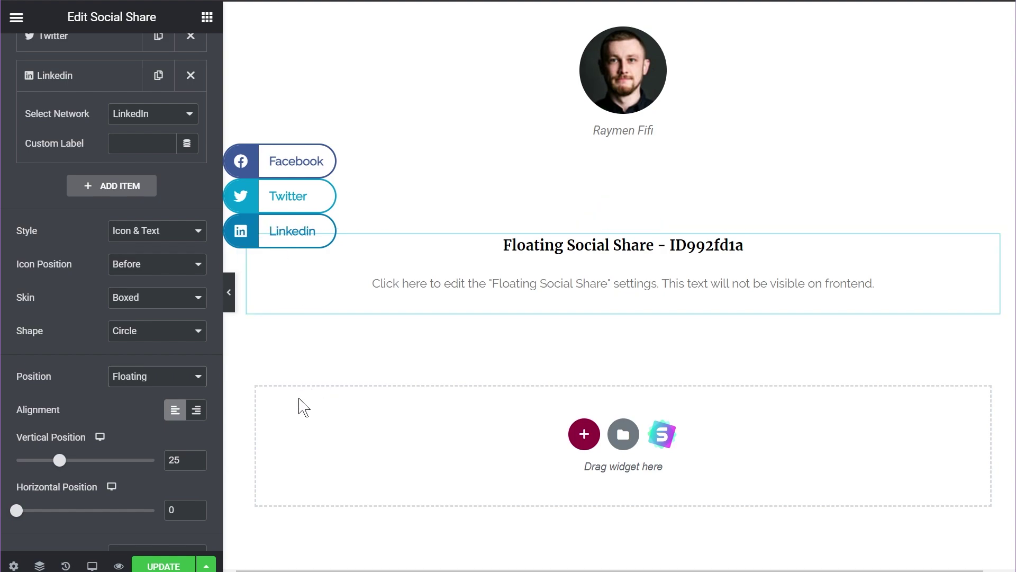
Align the floating bar Right, with vertical position 25 and horizontal position 3
click(201, 419)
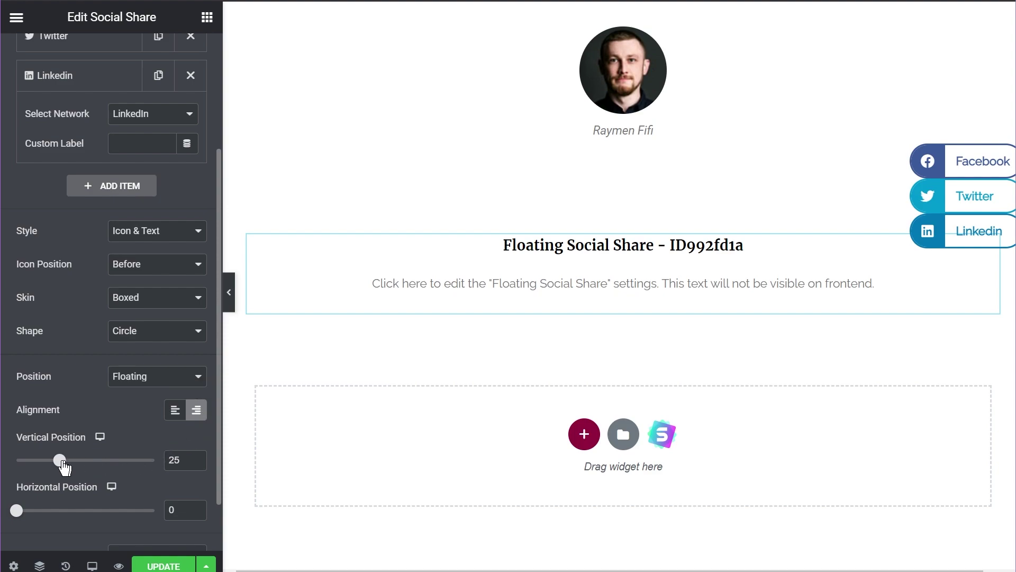
mouse_move(59, 466)
mouse_down()
mouse_move(114, 468)
mouse_move(61, 469)
mouse_up()
mouse_move(17, 511)
mouse_down()
mouse_move(95, 511)
mouse_move(25, 512)
mouse_up()
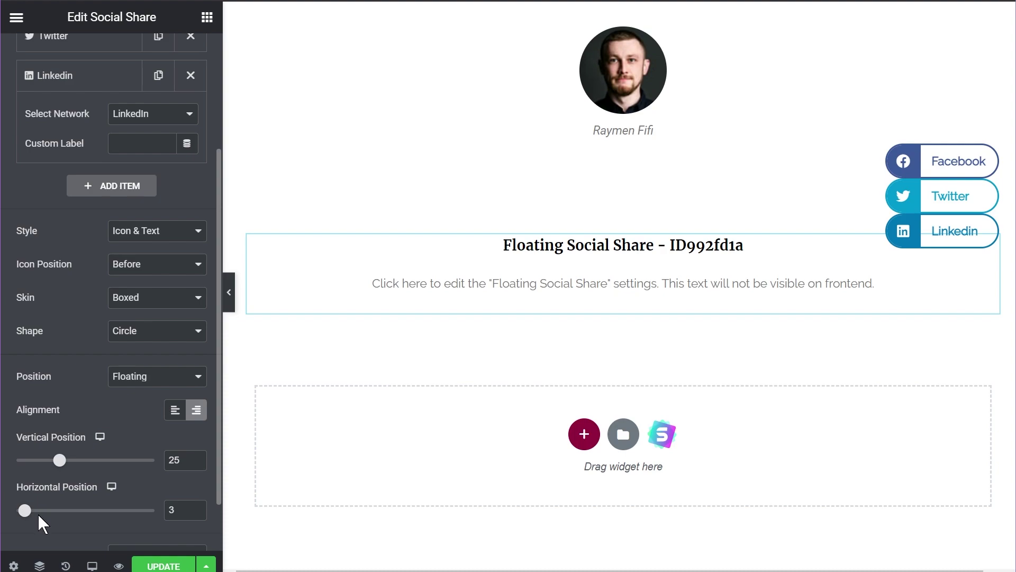
scroll(69, 518, up, 1)
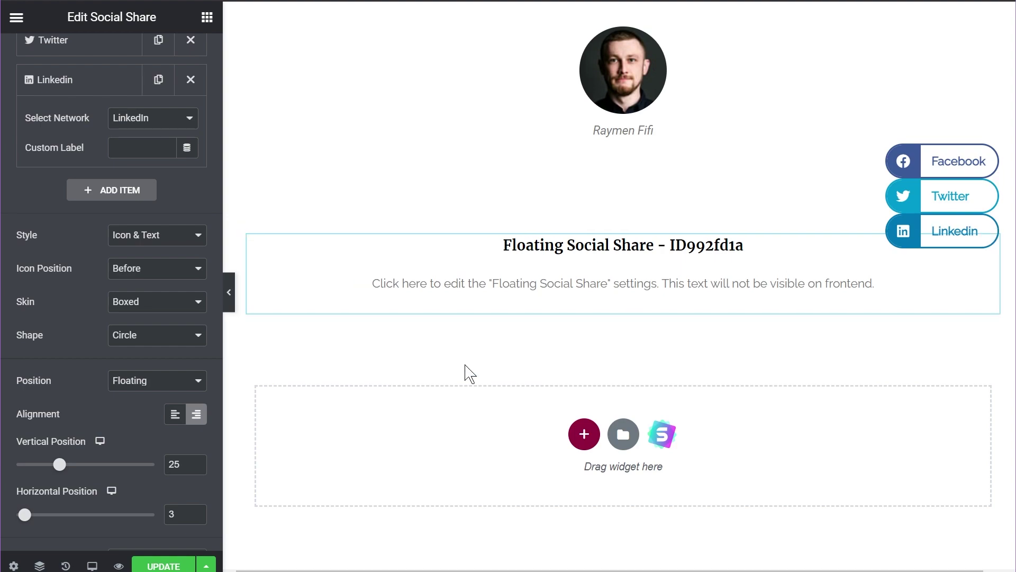
scroll(125, 459, down, 2)
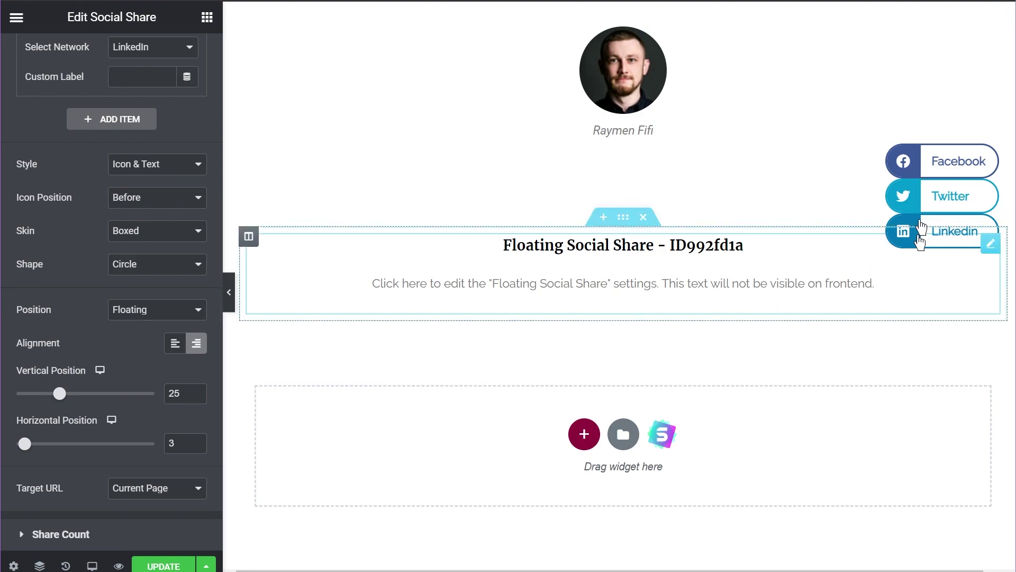
click(149, 489)
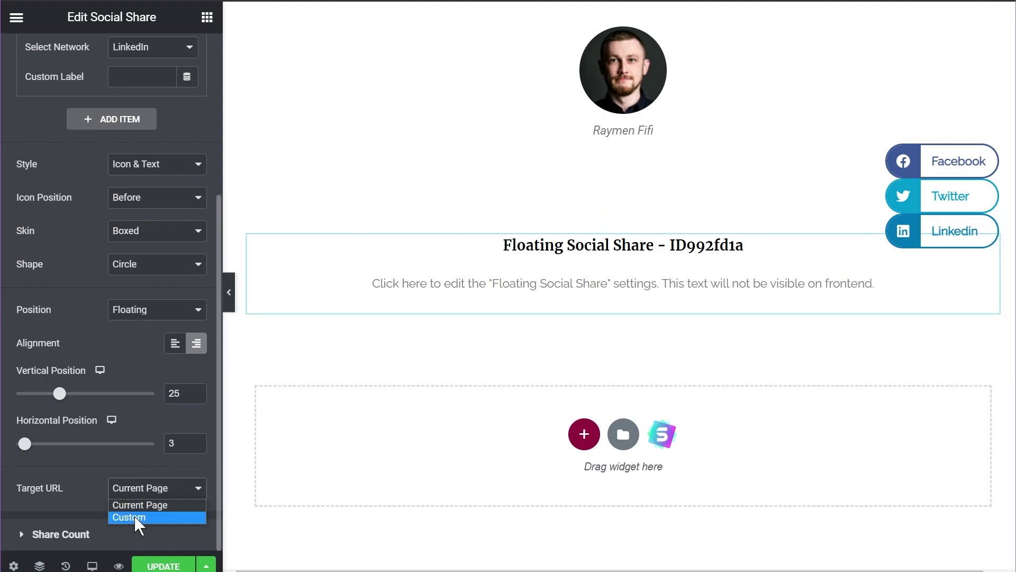
click(79, 484)
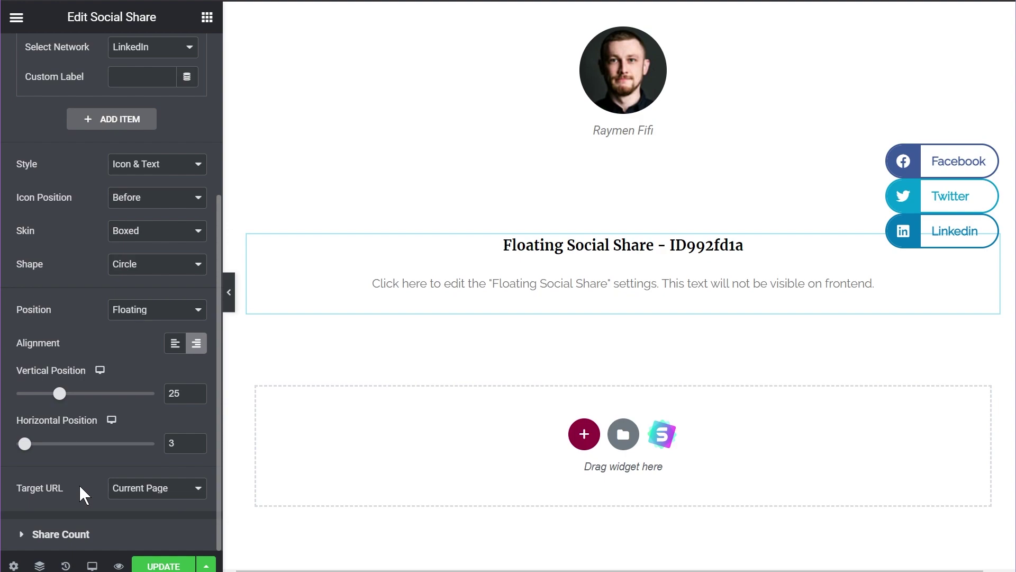
scroll(78, 484, up, 5)
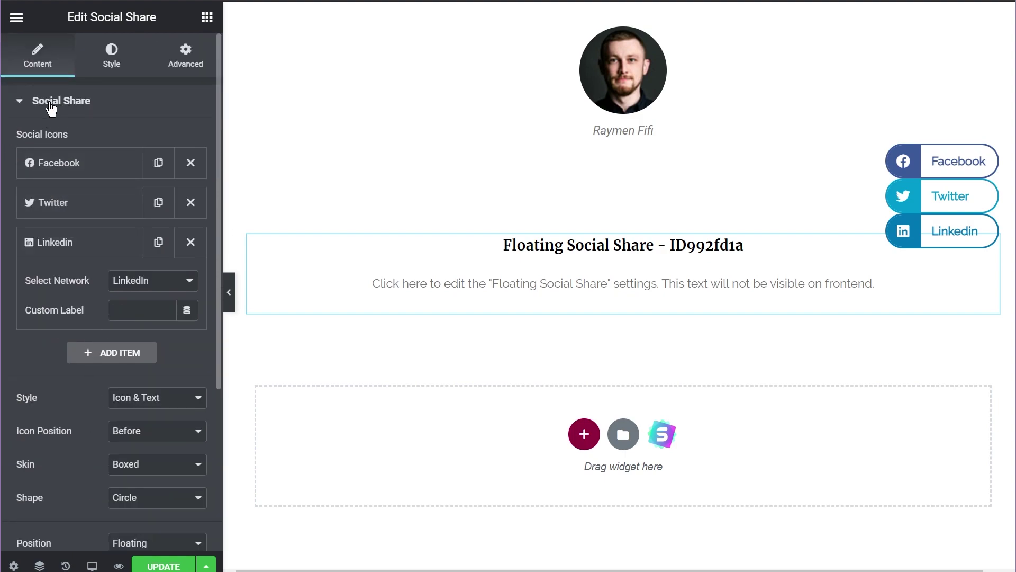
Collapse the Social Share settings and set the Share Count toggle to YES
click(20, 106)
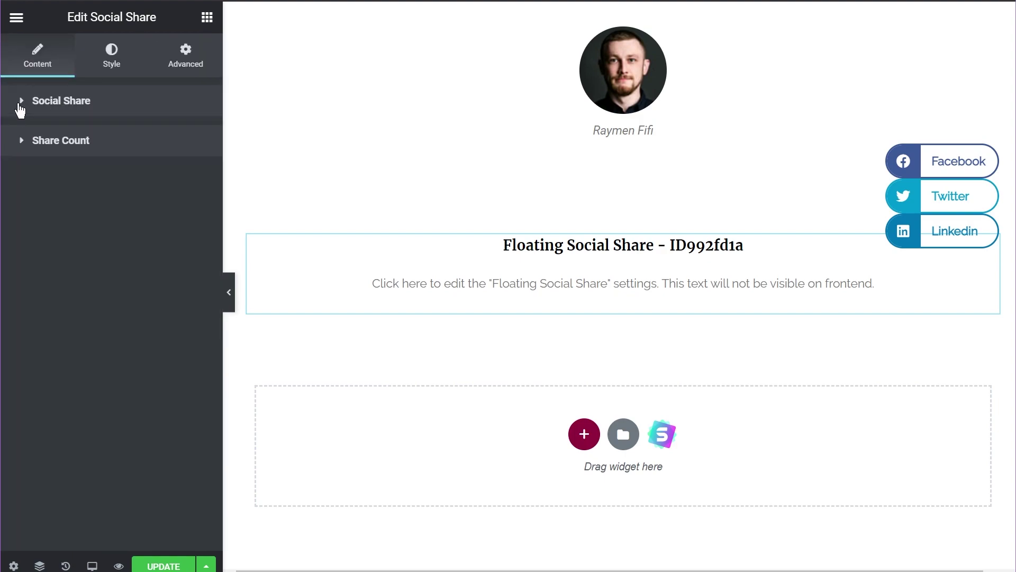
click(24, 151)
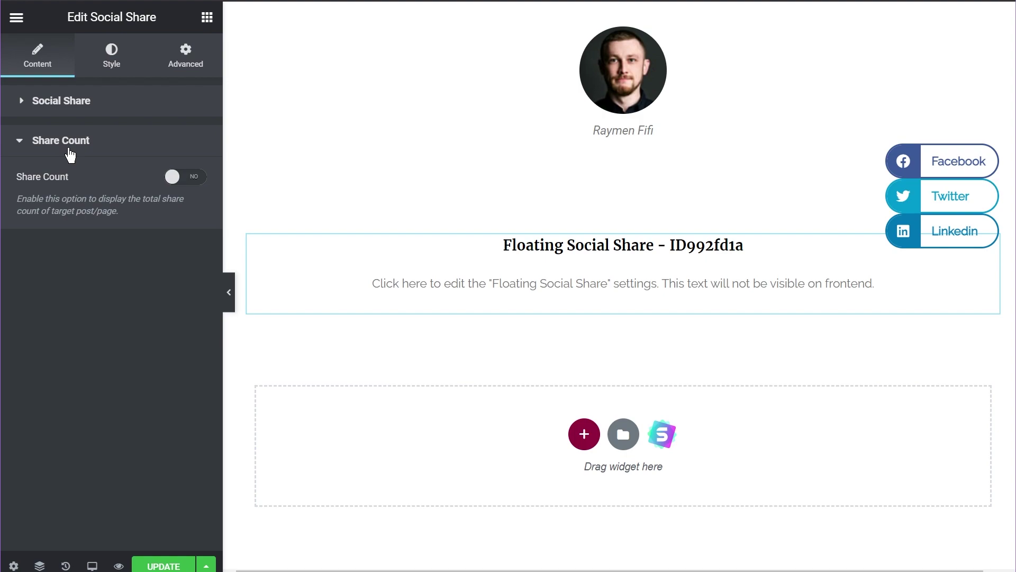
click(186, 178)
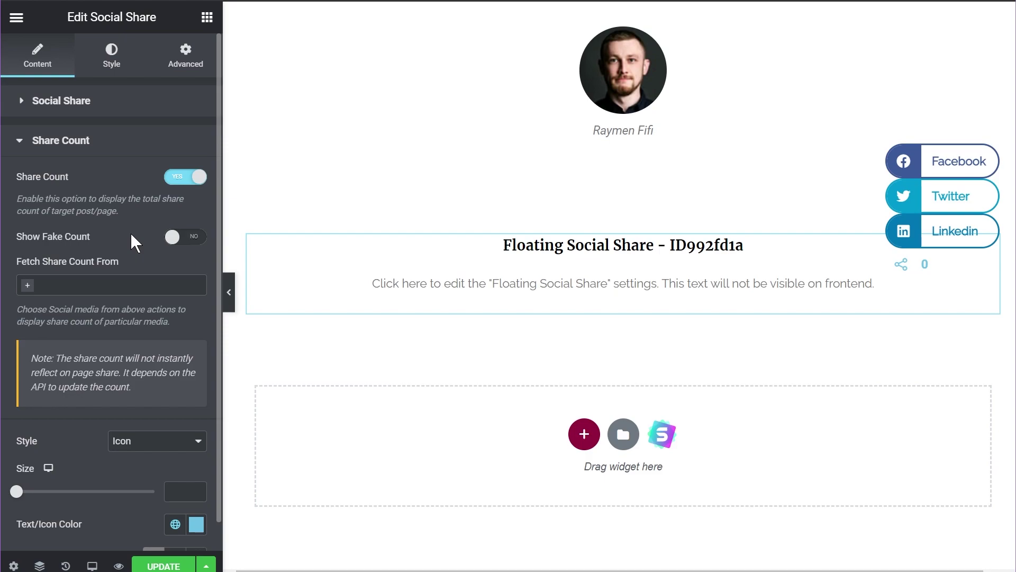
Switch Show Fake Count to YES and enter 50 as the fake count
click(174, 237)
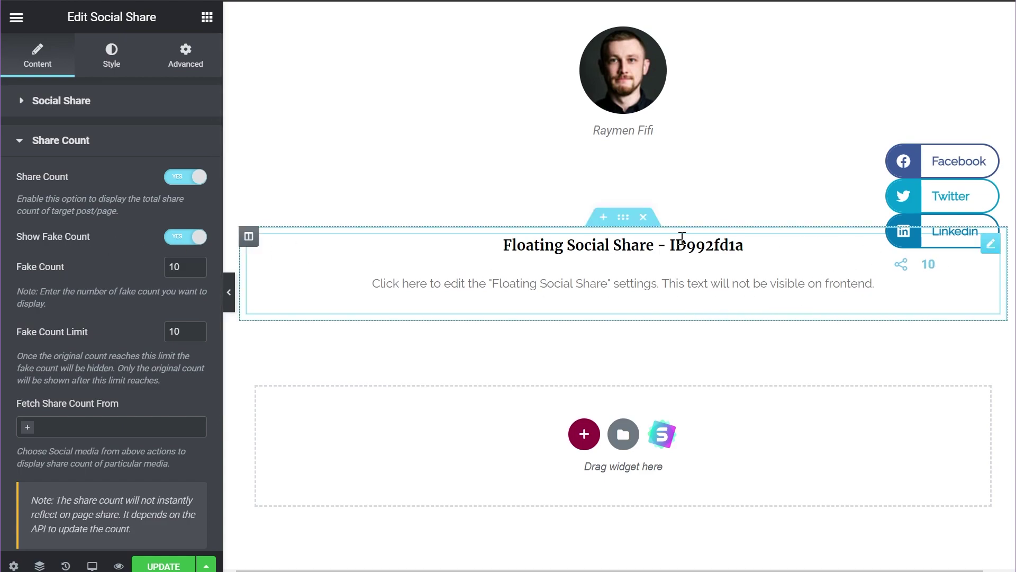
drag(183, 267, 161, 262)
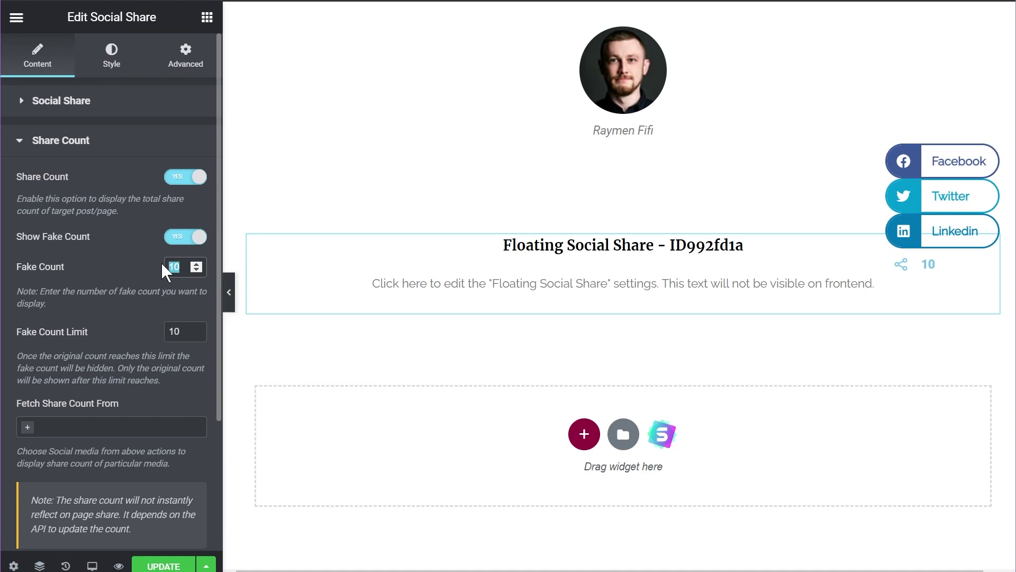
text(50)
Add Facebook and Twitter to the Fetch Share Count From list
scroll(116, 321, down, 2)
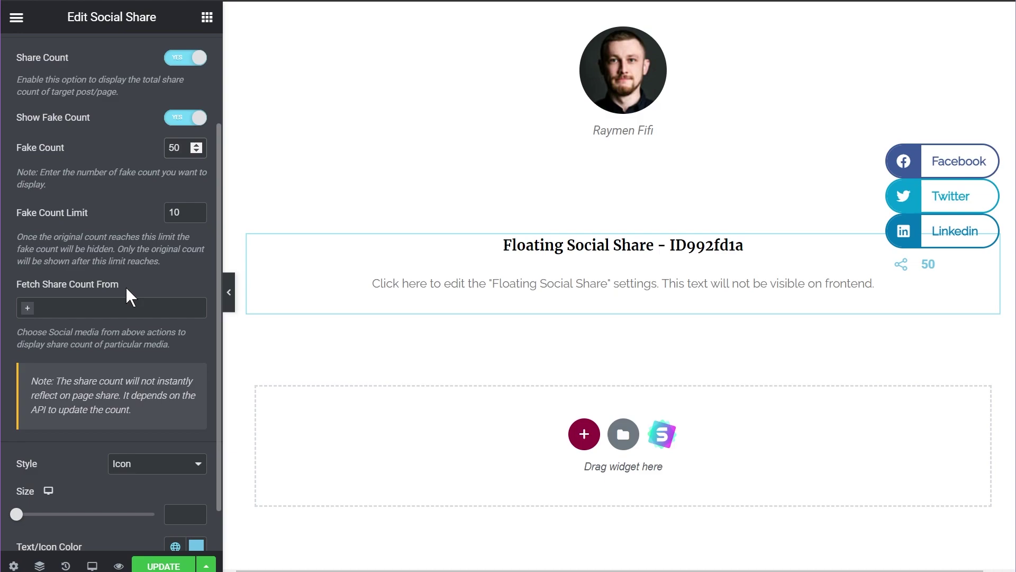
click(31, 312)
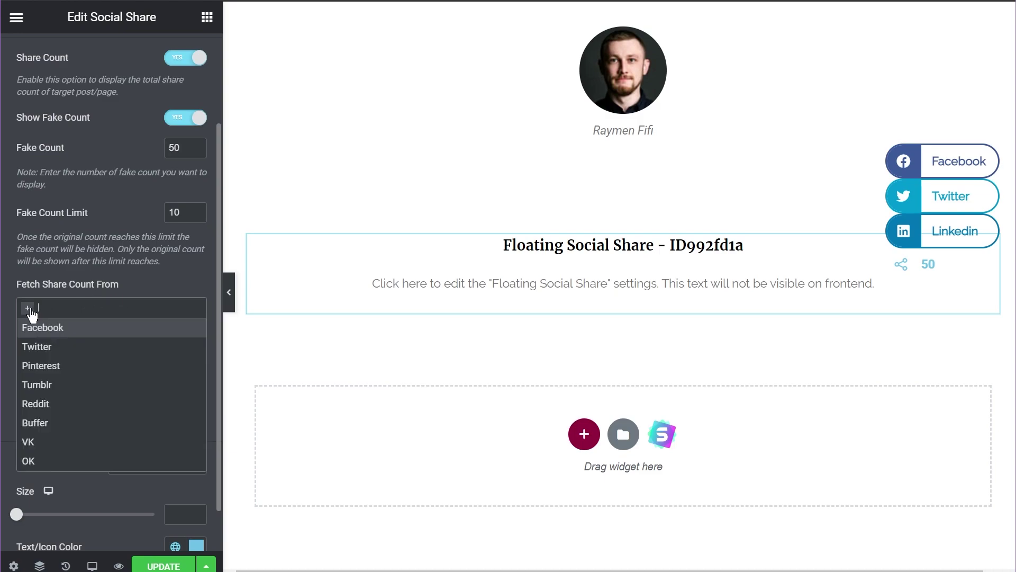
click(47, 328)
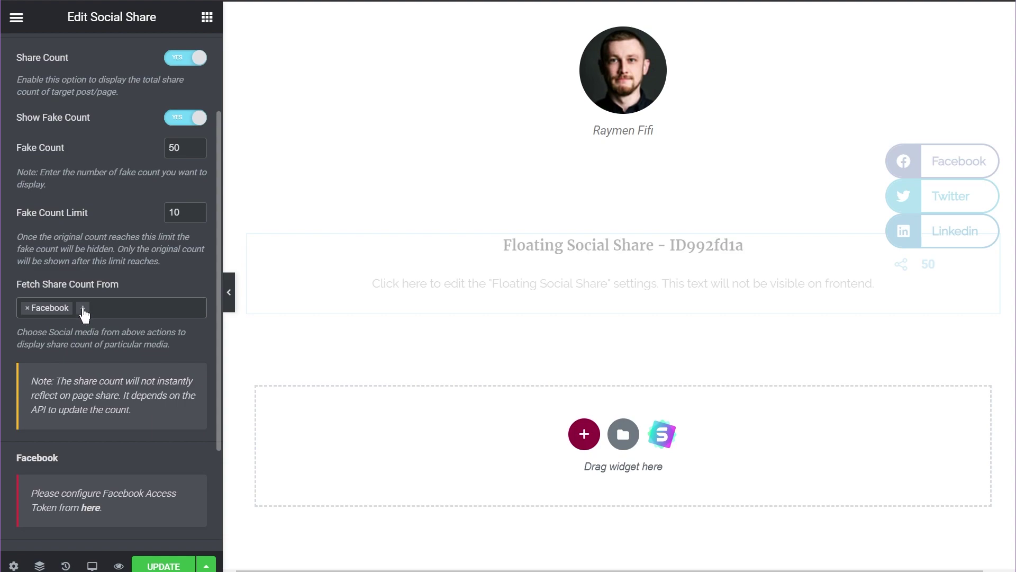
click(83, 313)
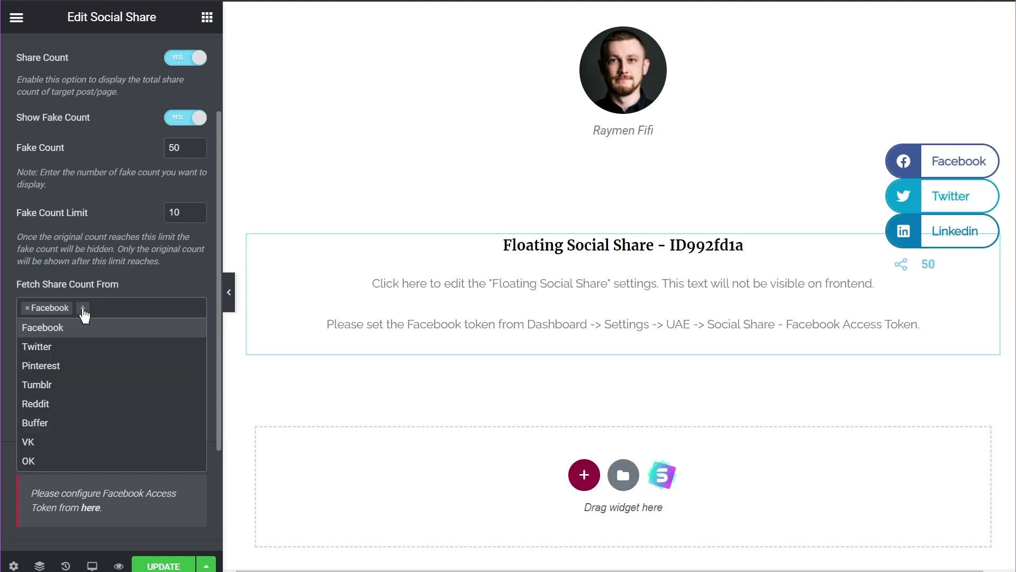
click(70, 350)
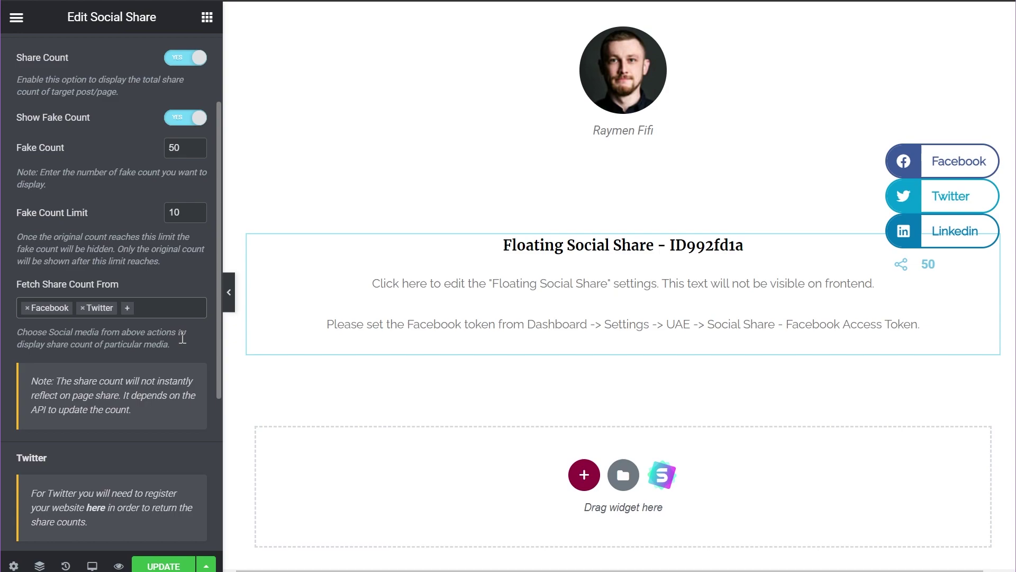
scroll(180, 336, down, 5)
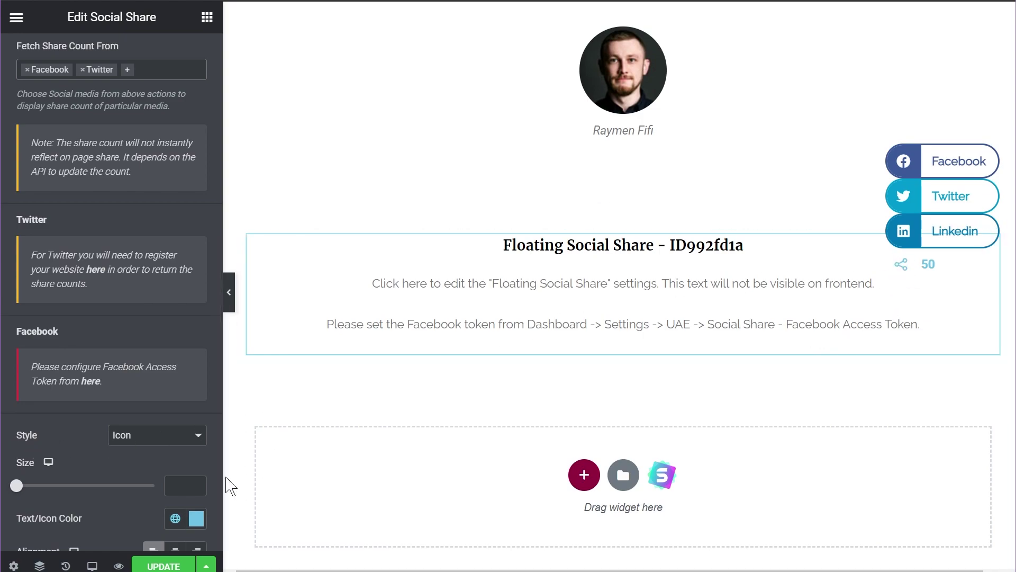
Set the Share Count Style to Text and its size to 1.7
click(169, 438)
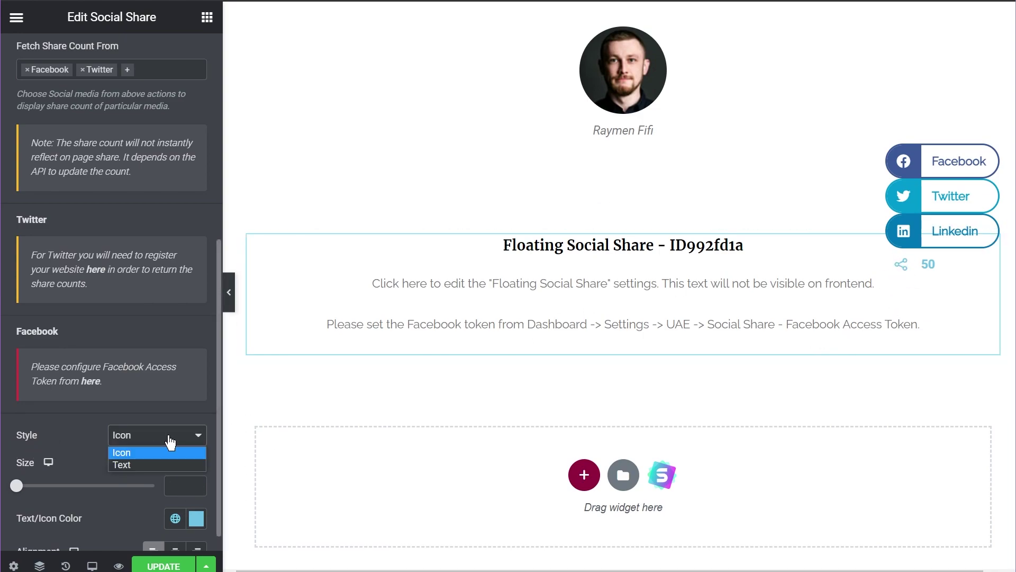
click(139, 464)
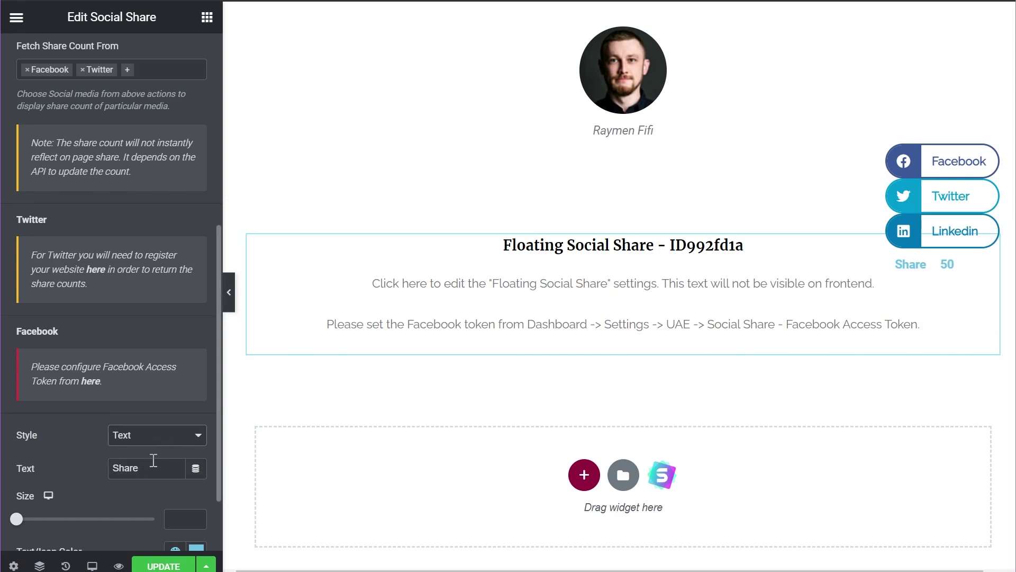
scroll(71, 423, down, 2)
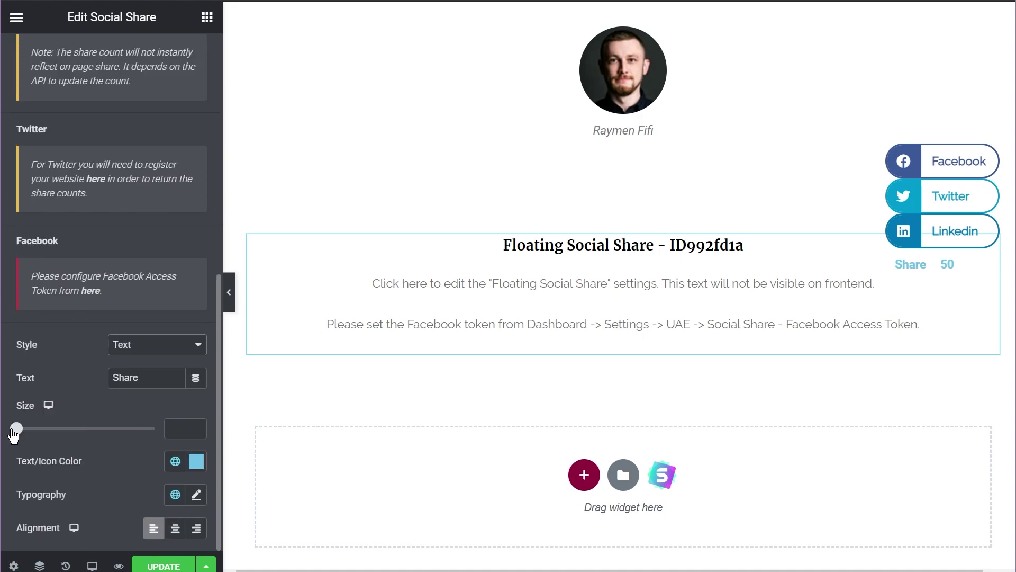
drag(17, 428, 51, 449)
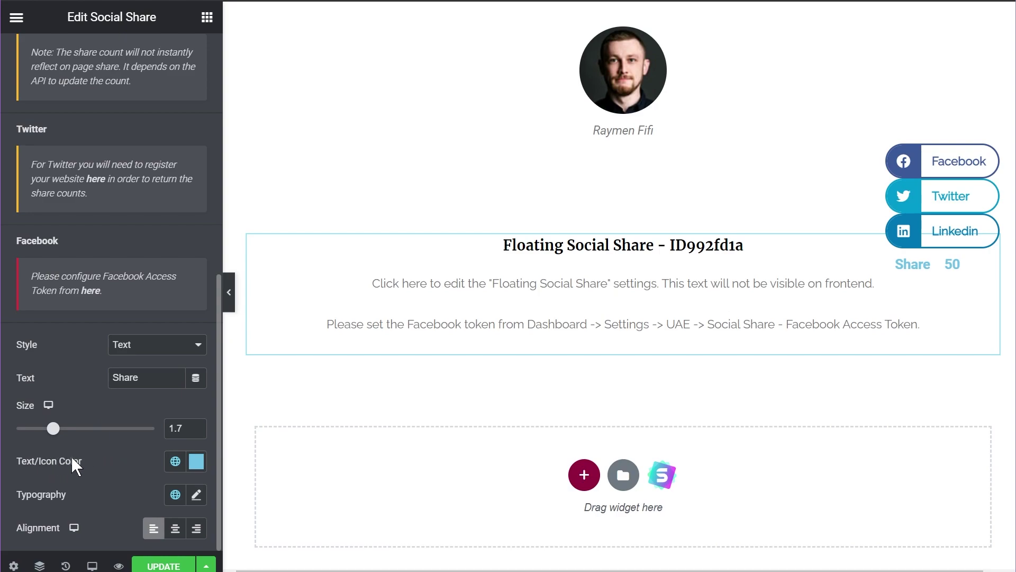
Color the Share 50 text near-black and leave it left-aligned after trying centre and right
click(197, 464)
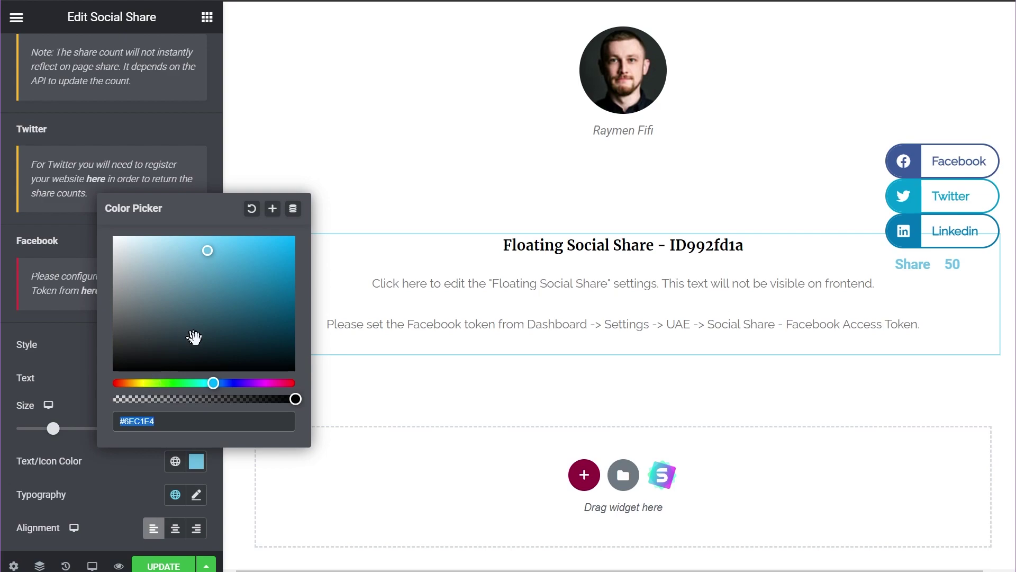
drag(195, 335, 276, 362)
click(102, 462)
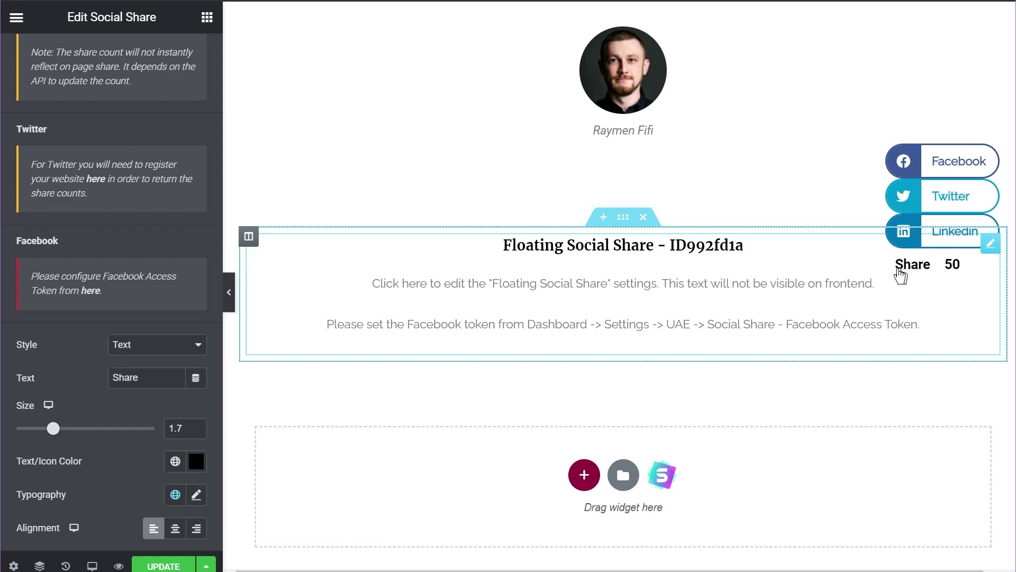
click(178, 531)
click(196, 528)
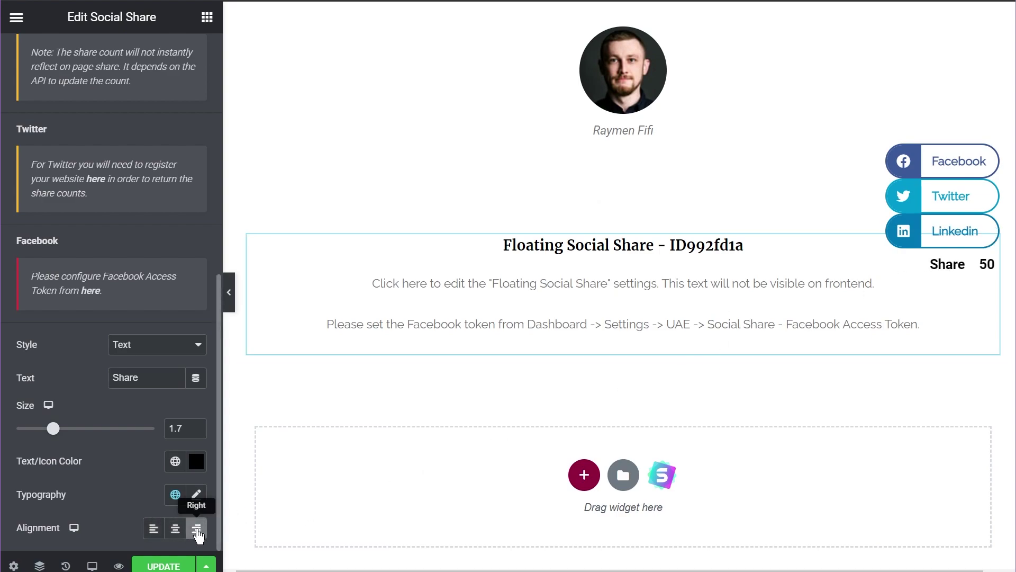
click(154, 530)
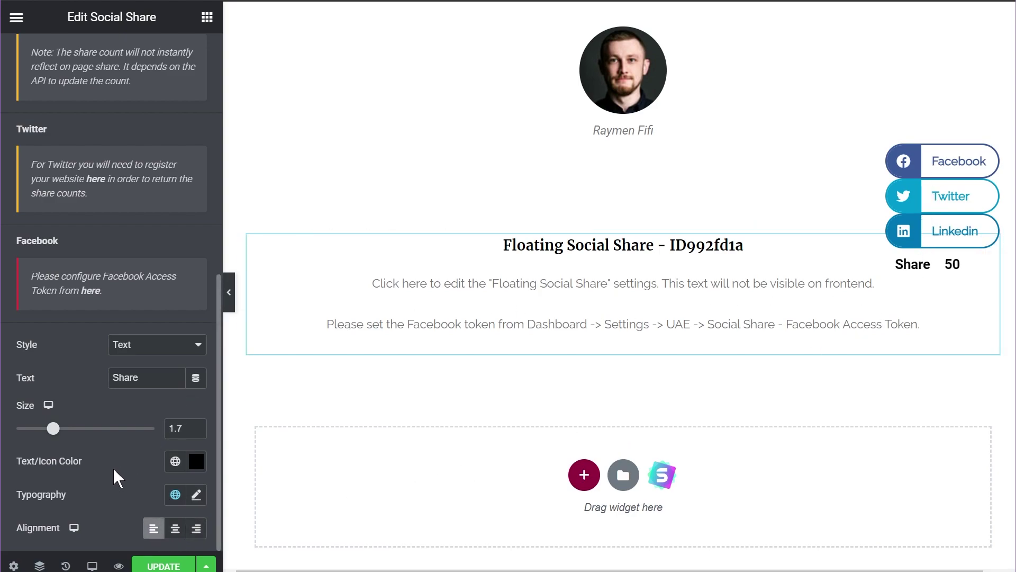
Collapse the Share Count settings and show the widget's Style settings
scroll(110, 471, up, 8)
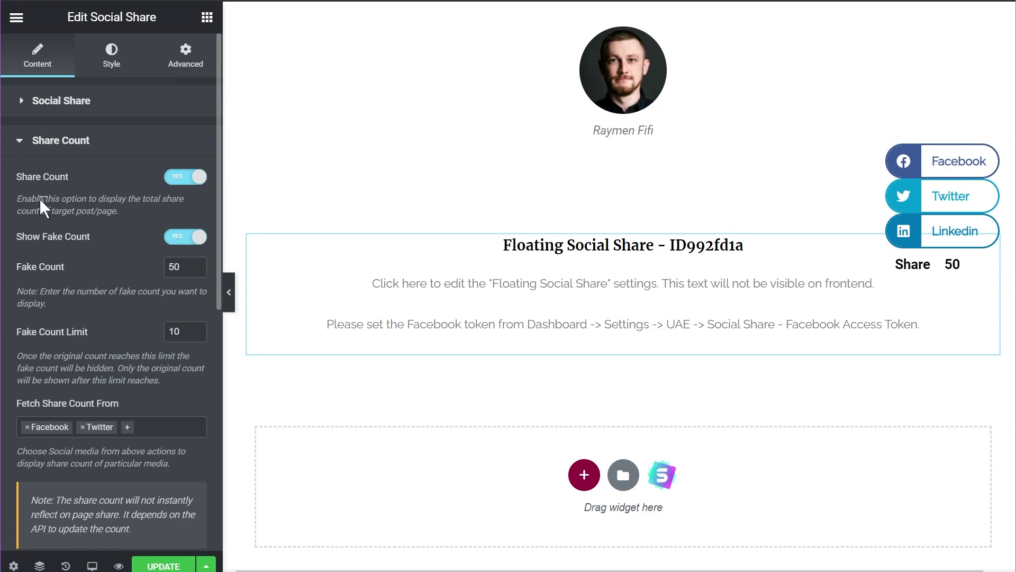
click(22, 150)
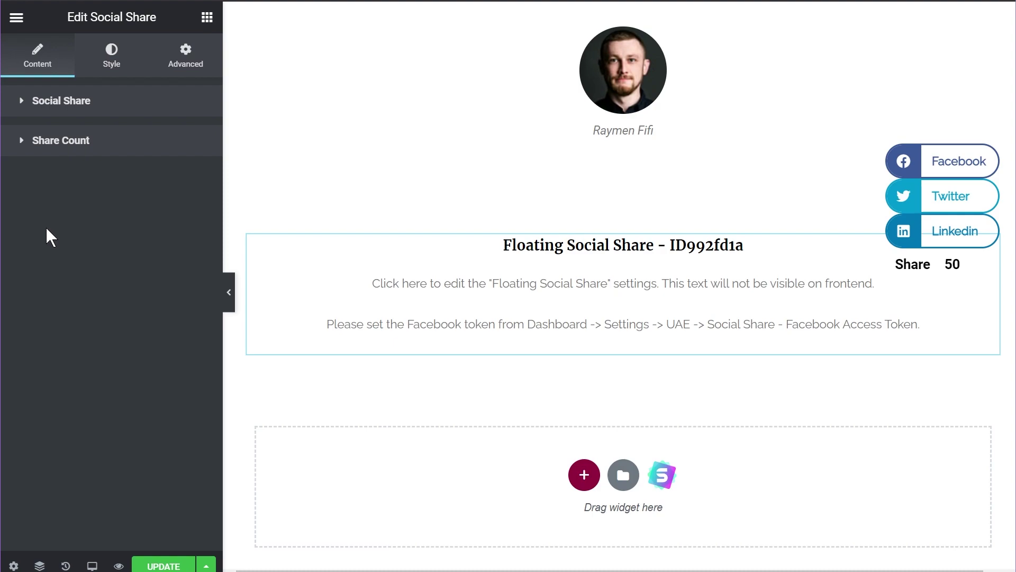
click(113, 62)
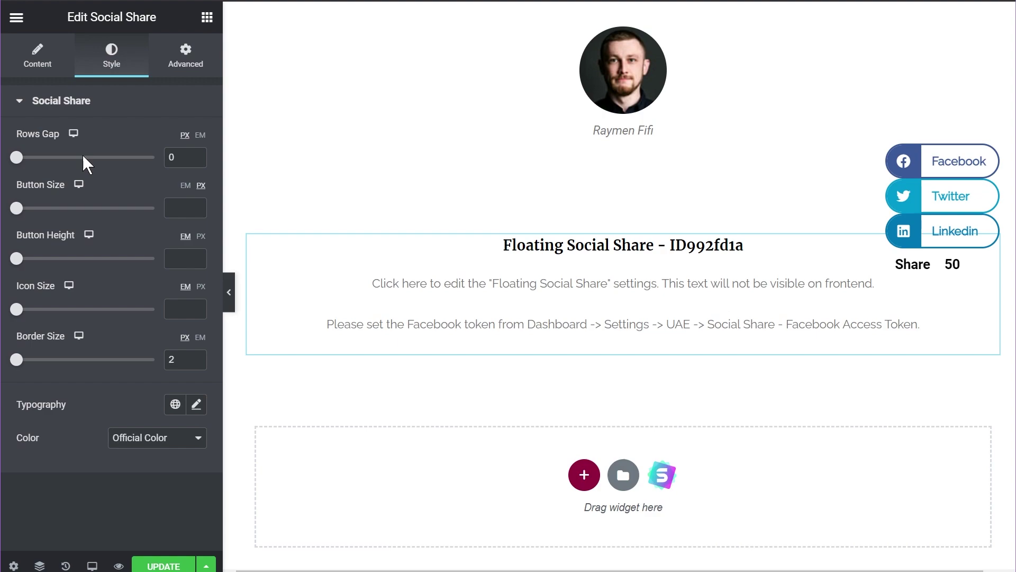
Set Rows Gap 6, Button Size 0.8, Button Height 4.3 and Icon Size 2.5, returning Border Size to 2
drag(20, 158, 52, 157)
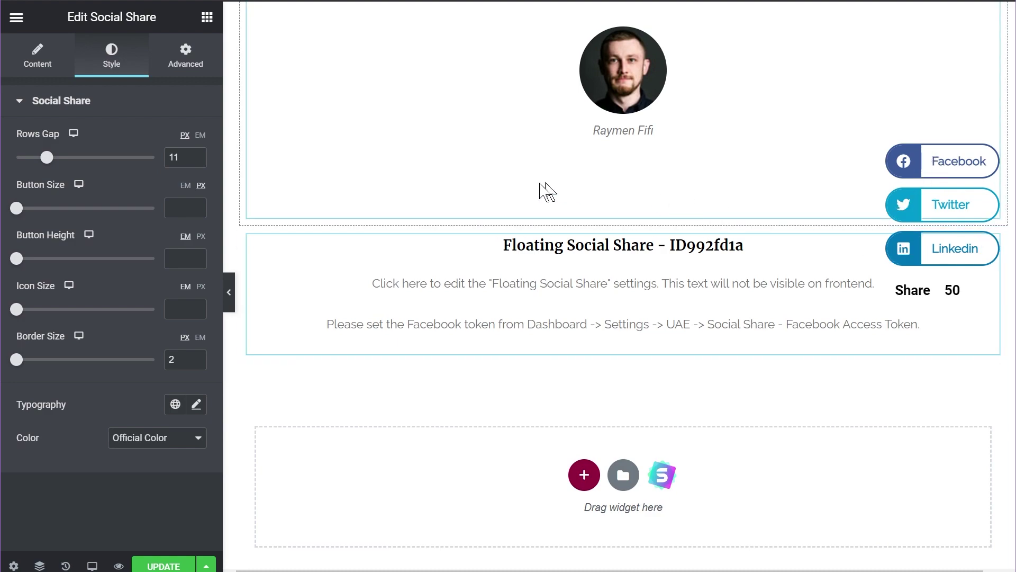
drag(48, 157, 36, 159)
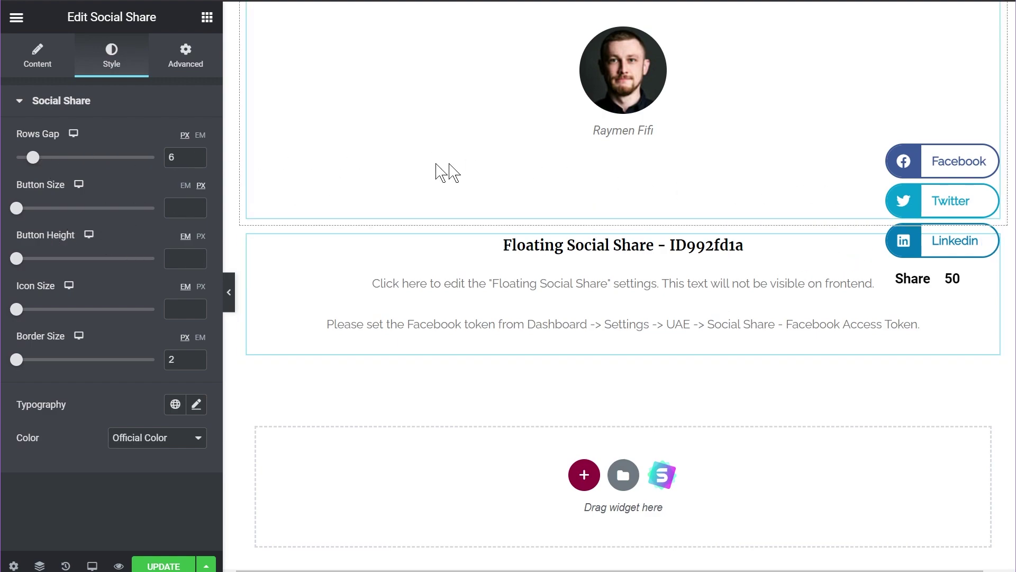
drag(17, 208, 44, 209)
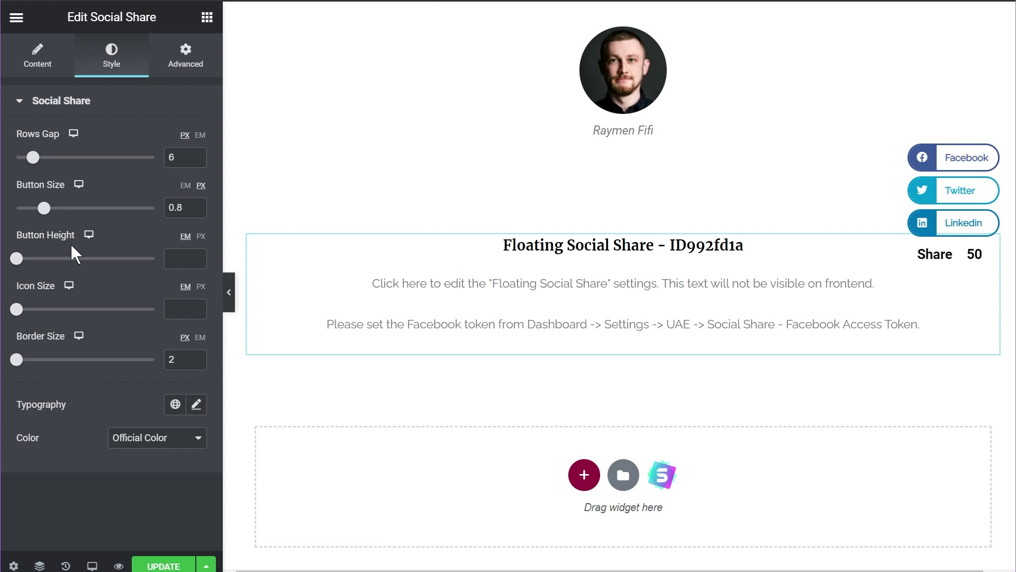
drag(24, 254, 95, 269)
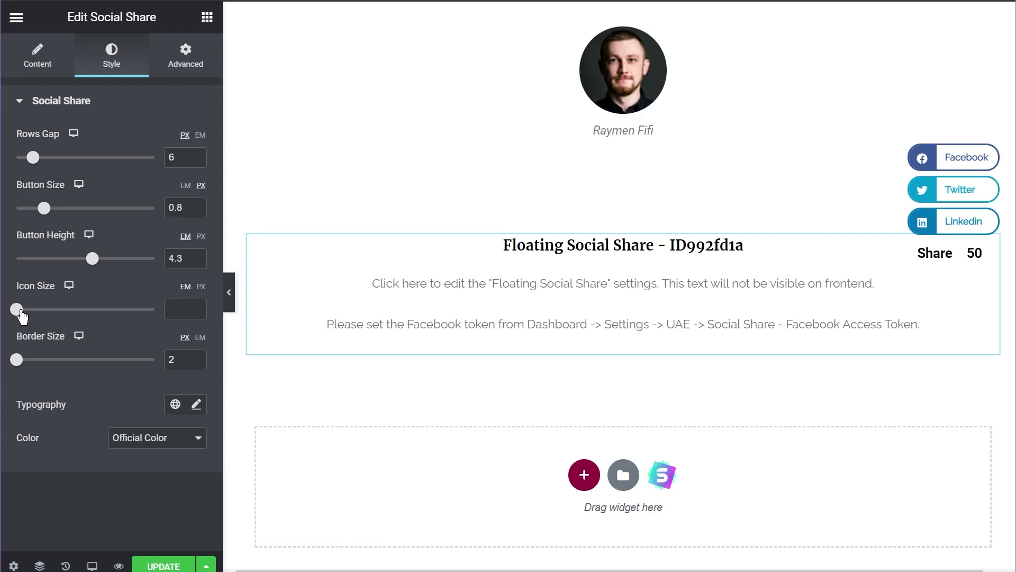
drag(19, 316, 98, 317)
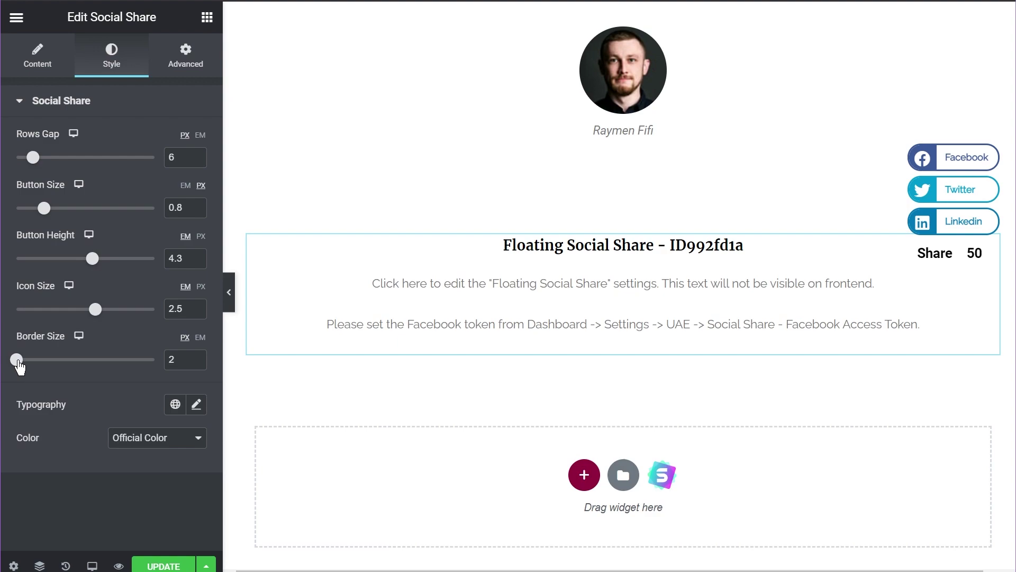
drag(19, 363, 143, 364)
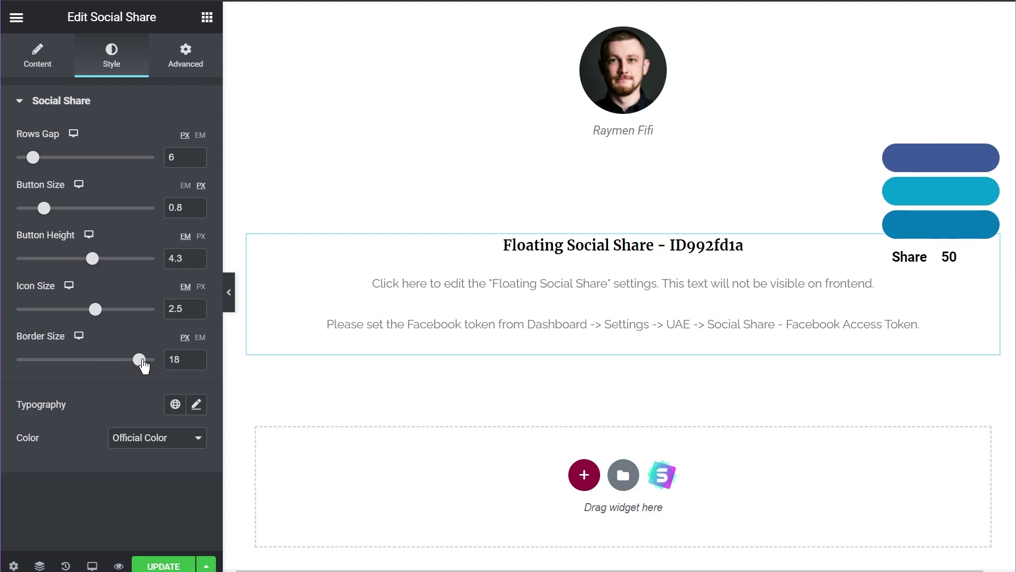
drag(143, 364, 16, 363)
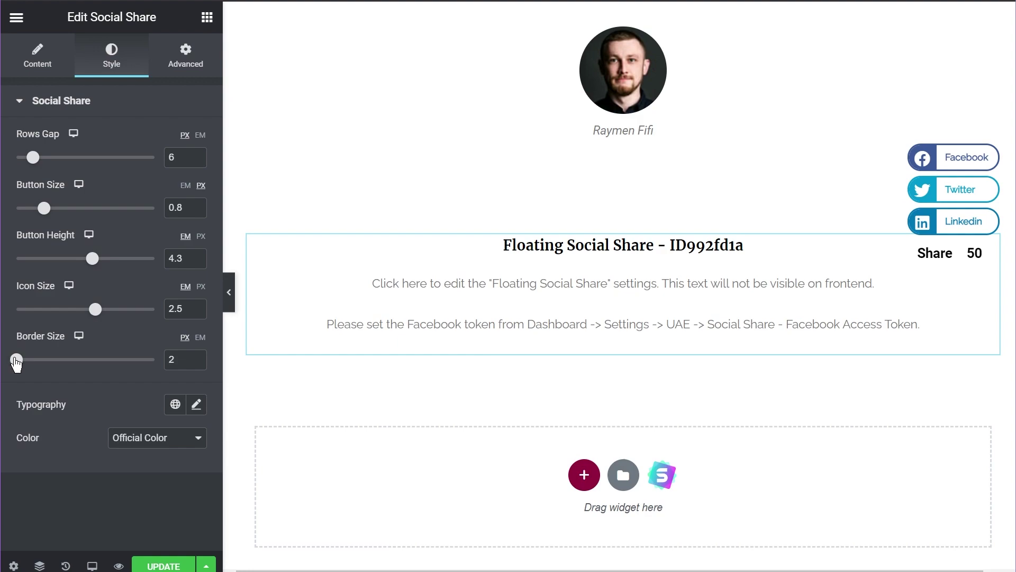
click(196, 404)
scroll(122, 385, down, 3)
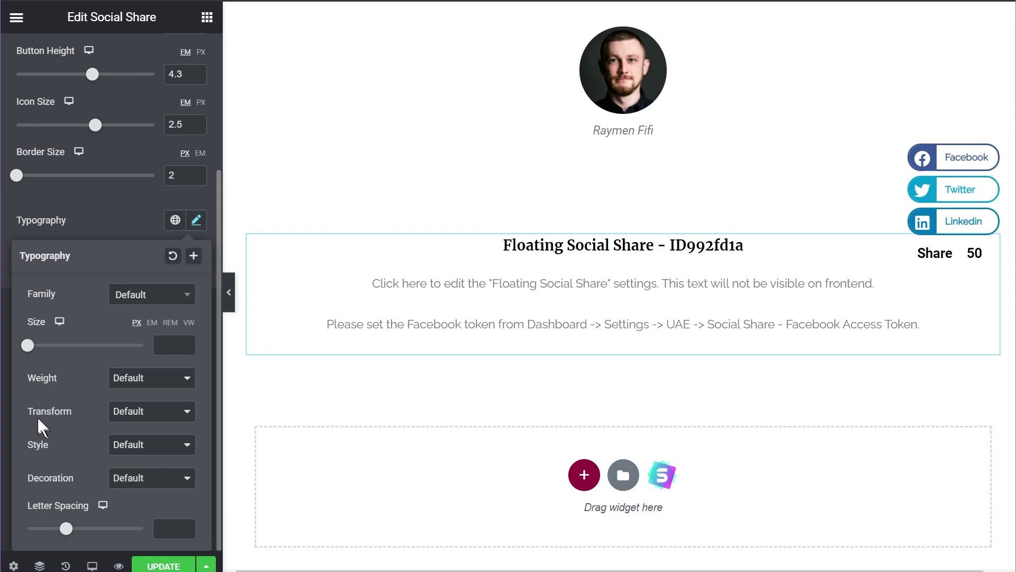
click(174, 412)
click(173, 423)
click(110, 224)
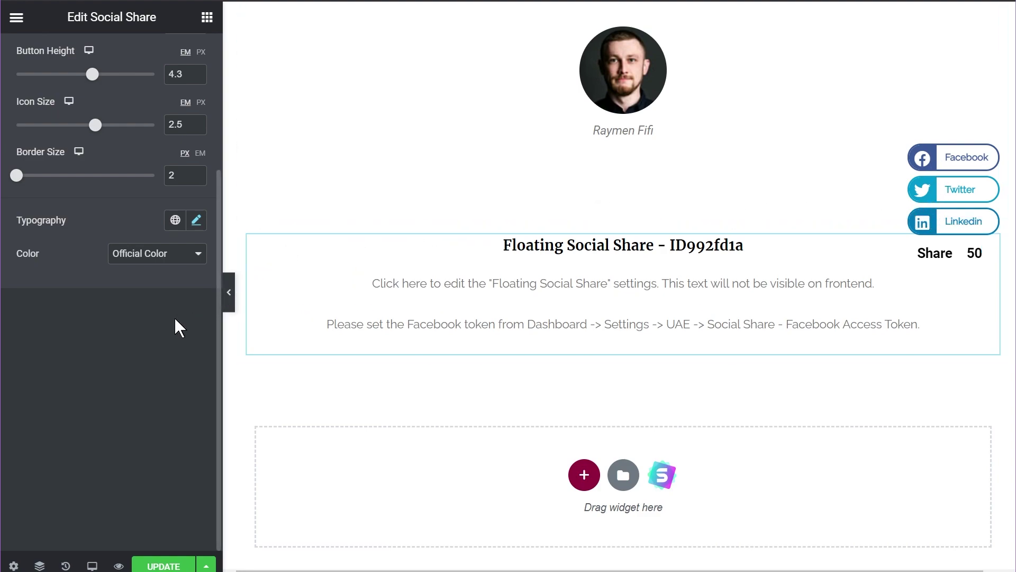
click(159, 255)
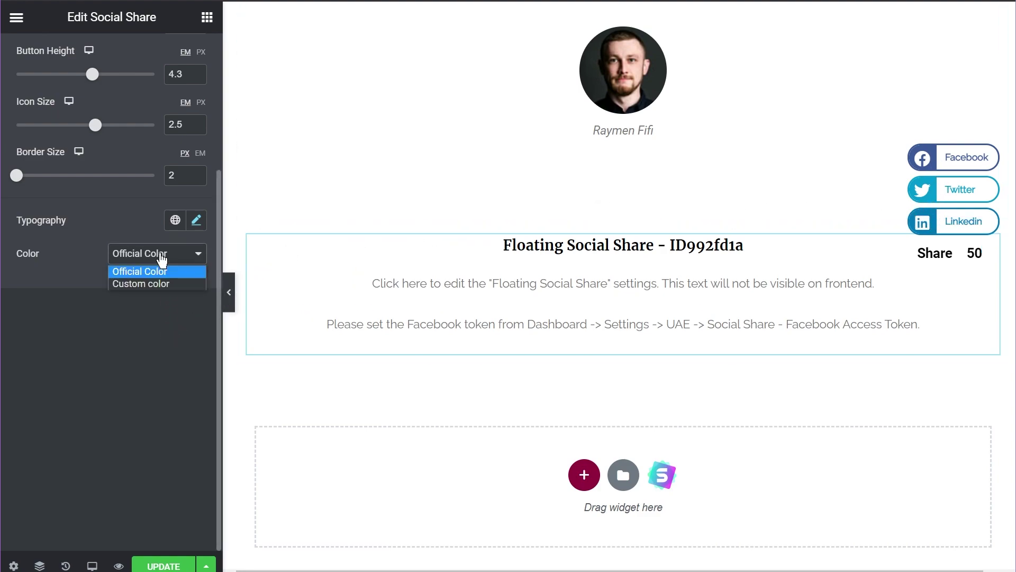
click(142, 283)
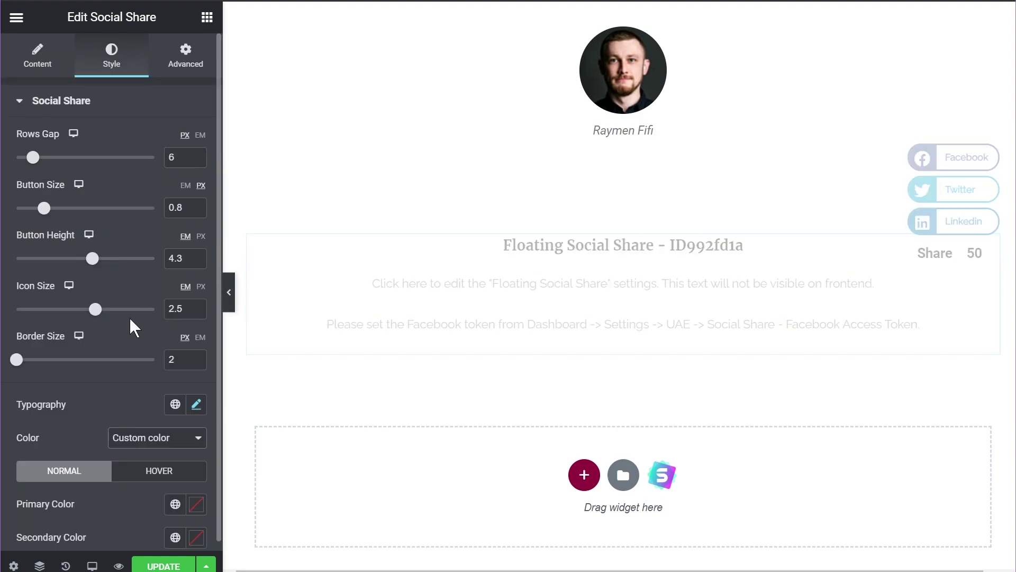
scroll(129, 317, down, 1)
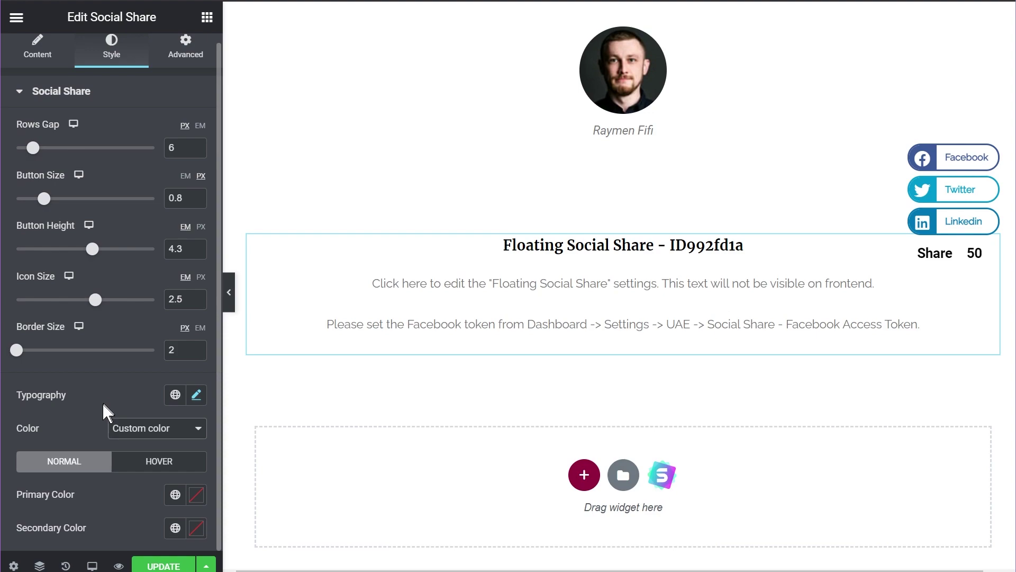
click(158, 462)
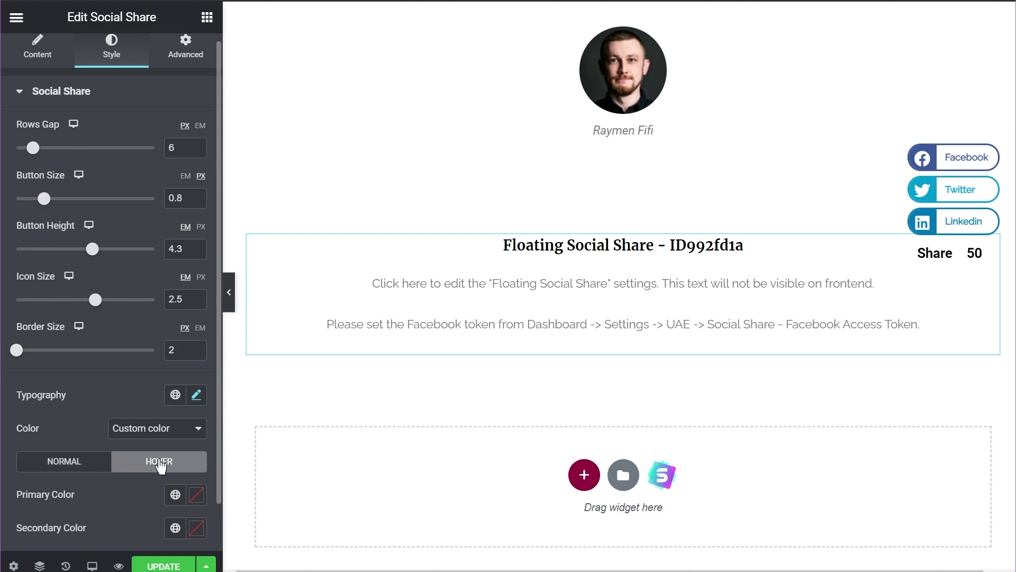
click(171, 434)
click(136, 445)
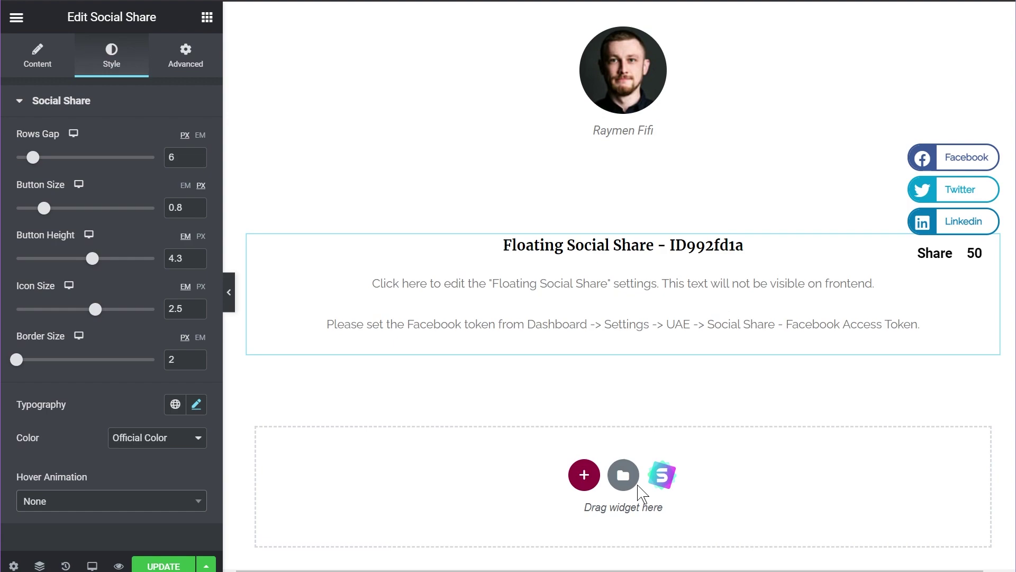
Apply the Wobble Top hover animation to the share buttons
click(143, 501)
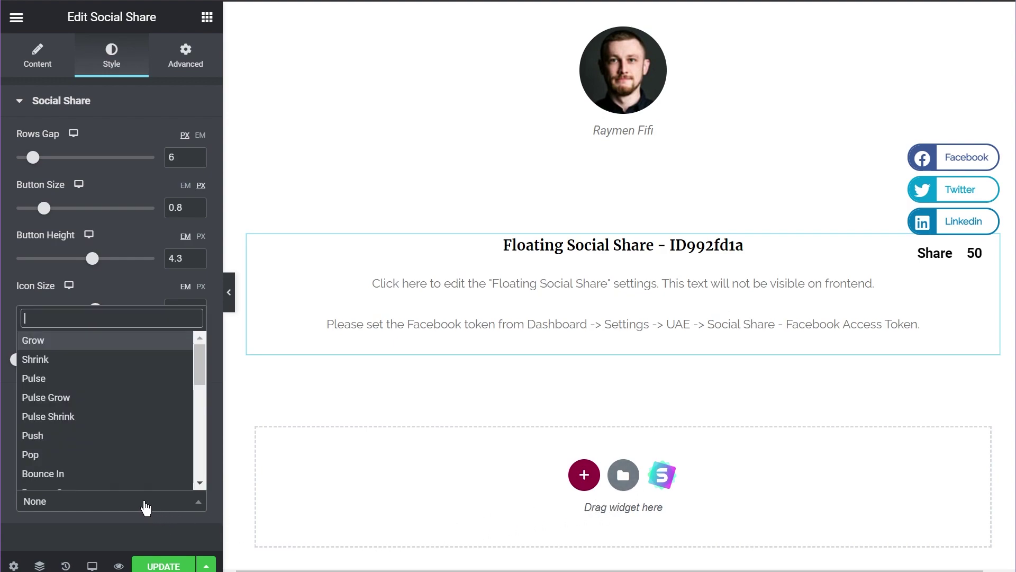
drag(204, 379, 201, 467)
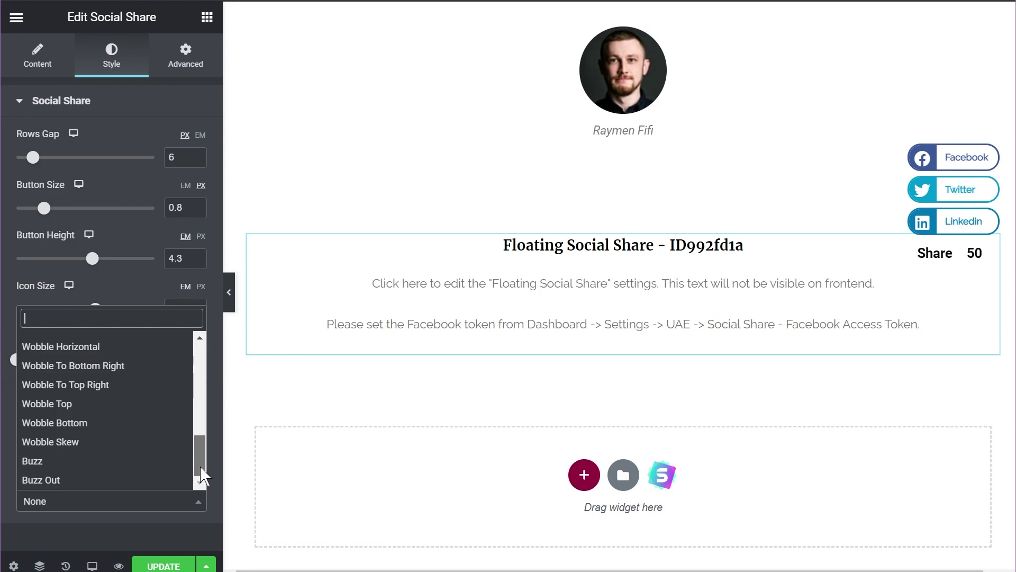
click(120, 405)
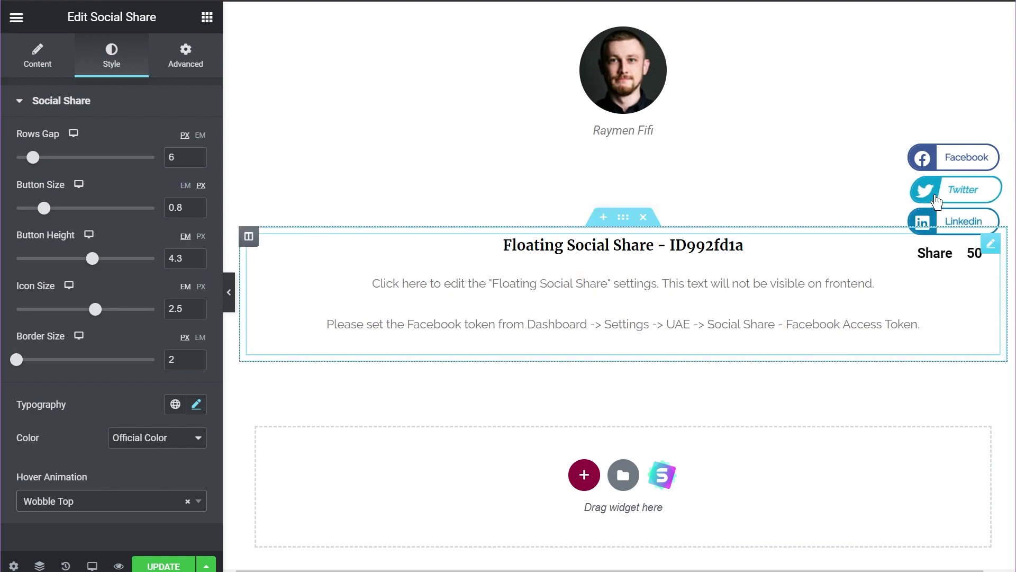
Change the share buttons' hover animation from Wobble Top to Float
click(100, 501)
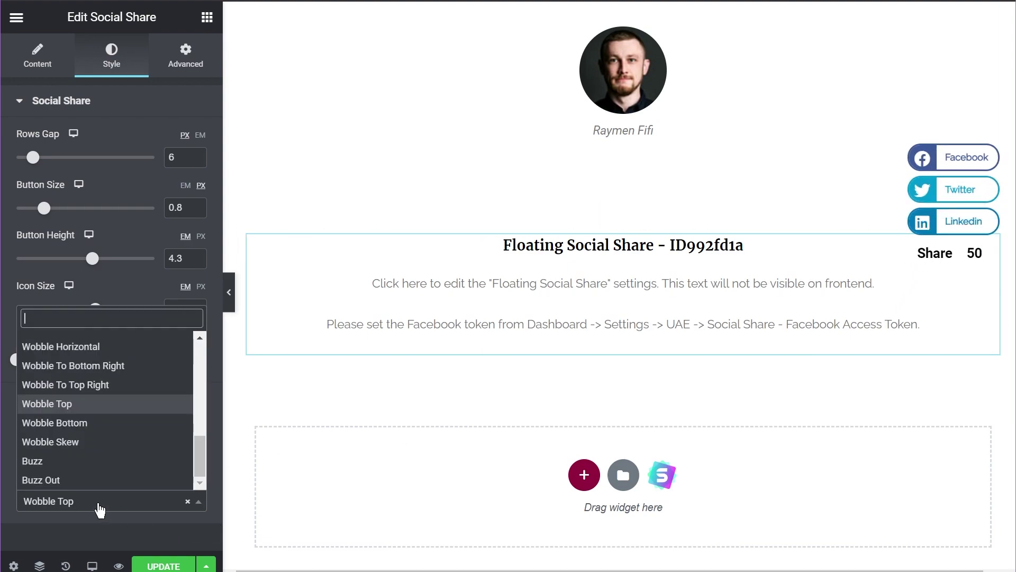
drag(198, 462, 202, 425)
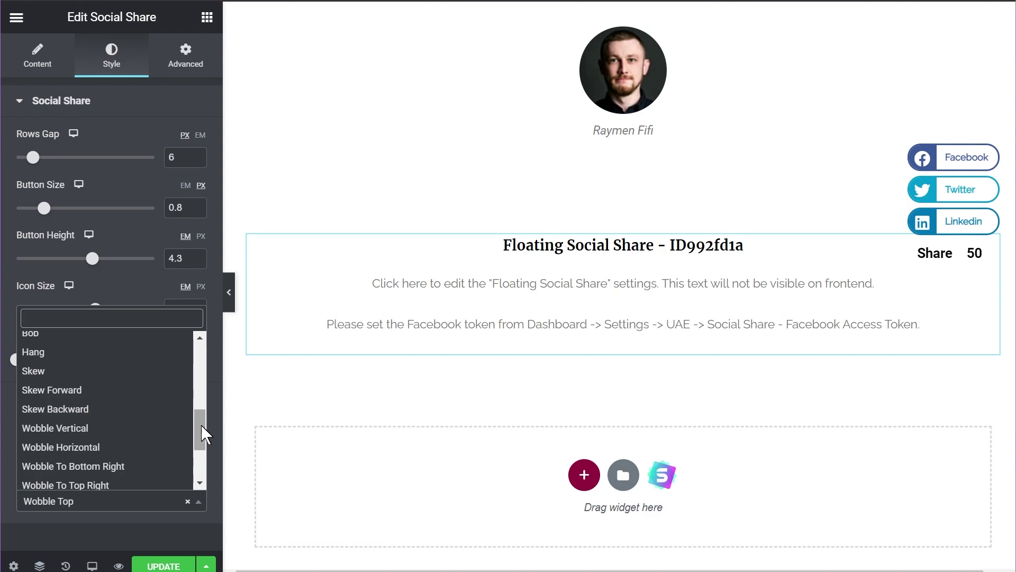
drag(203, 427, 203, 400)
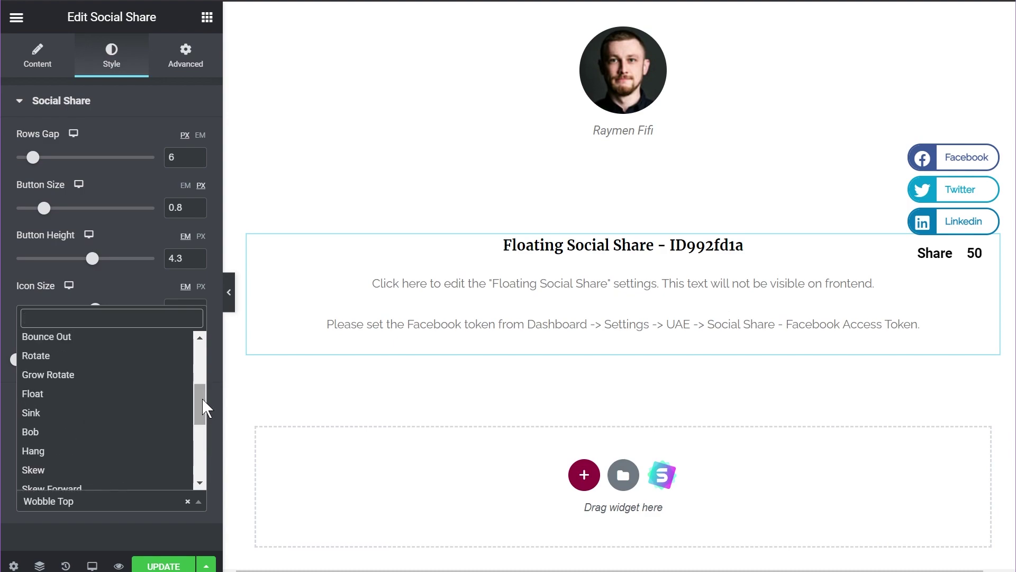
click(124, 396)
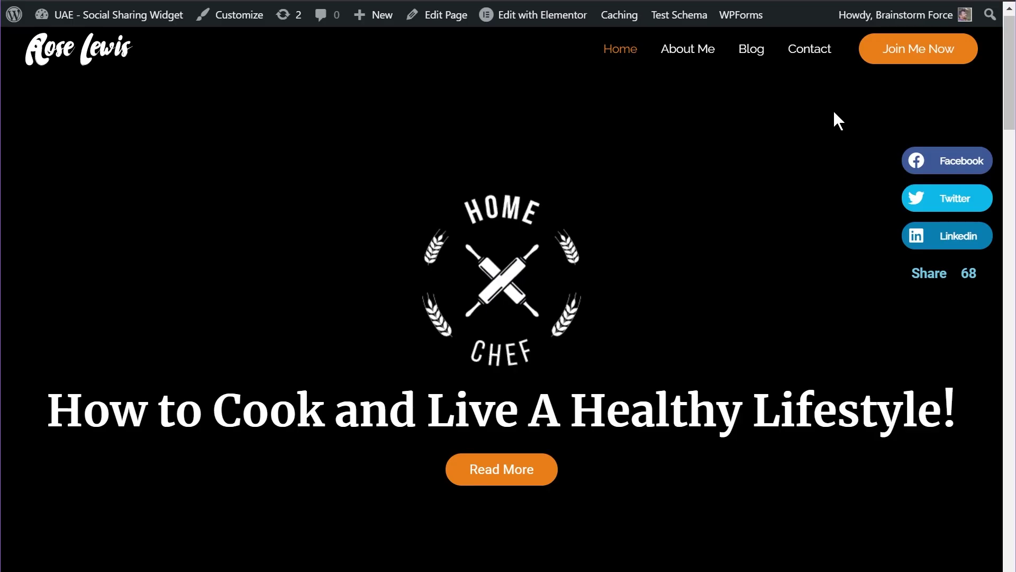
Scroll through the live cooking blog page, checking that the share buttons and Share 68 stay pinned
scroll(824, 132, down, 15)
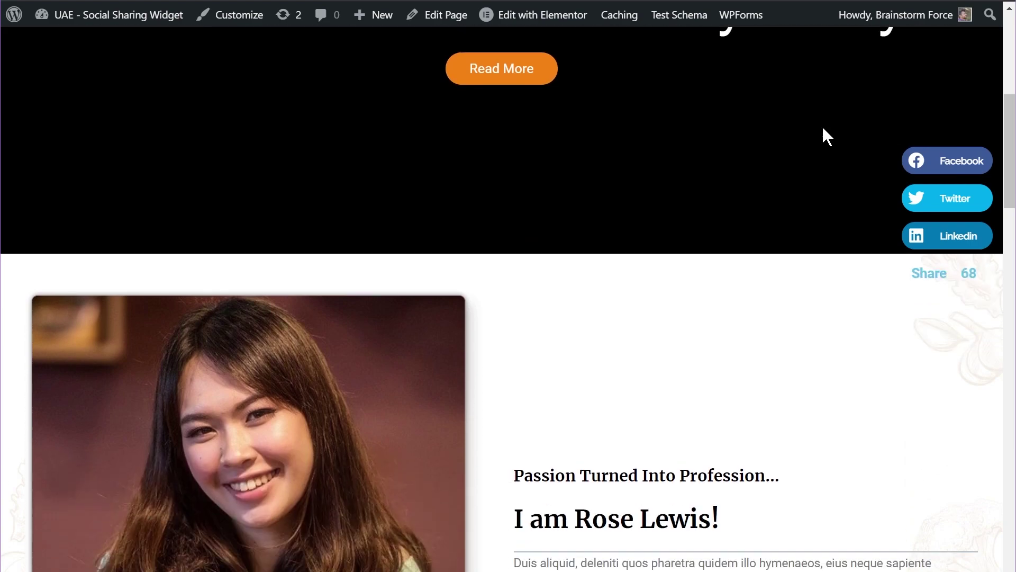
scroll(872, 135, down, 12)
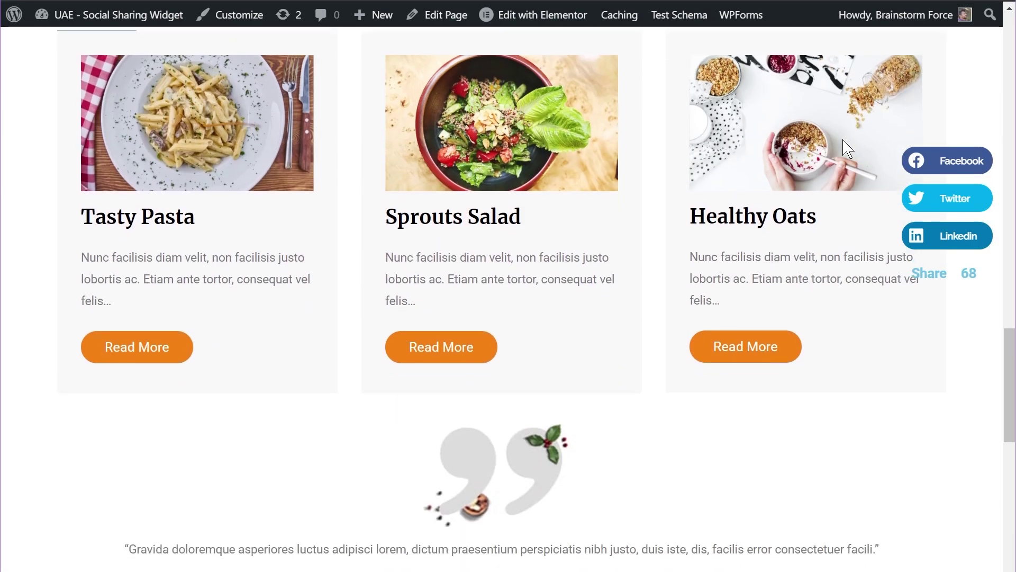
scroll(859, 281, down, 10)
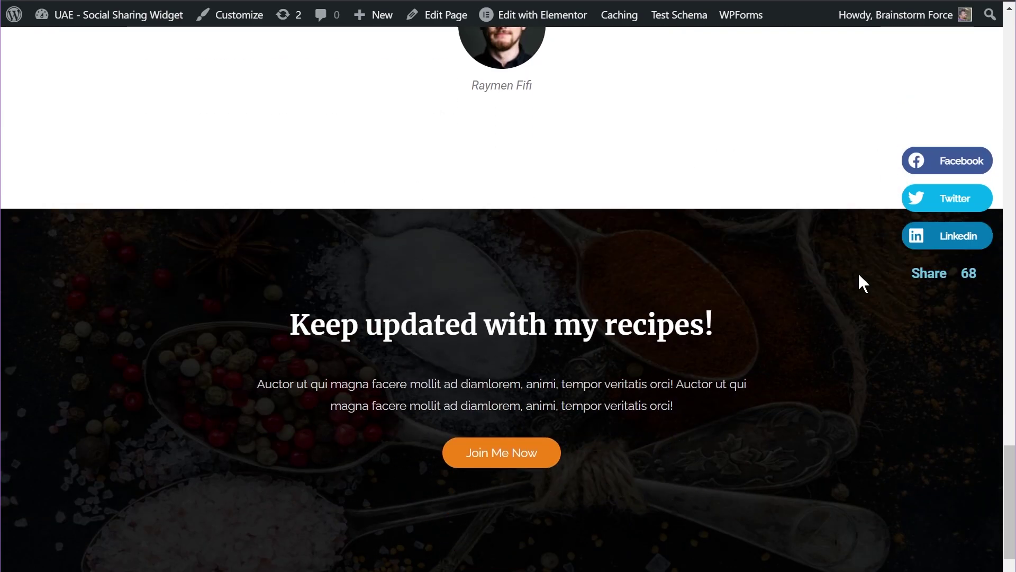
scroll(858, 281, up, 7)
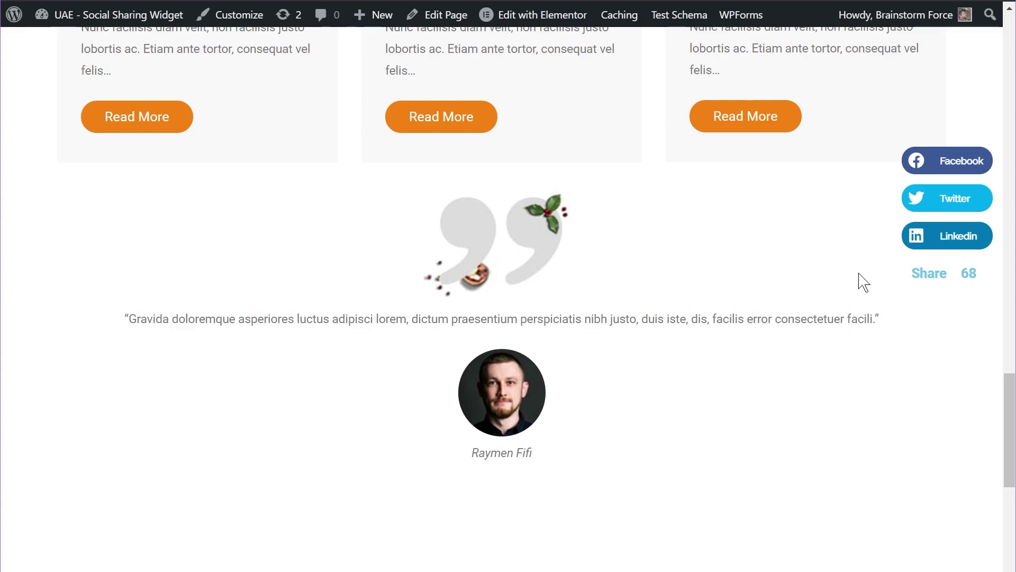